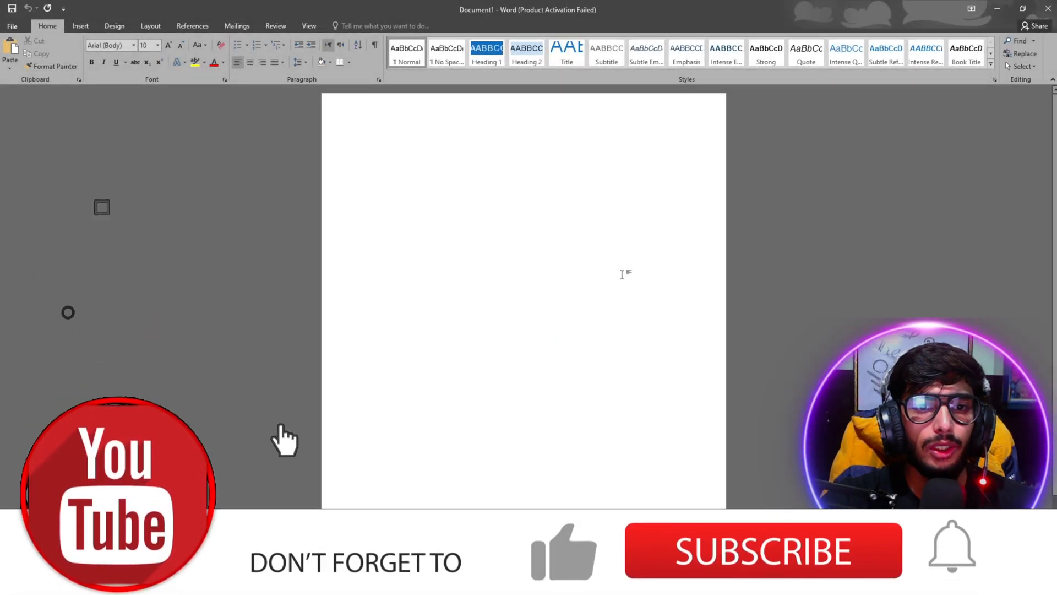
# Give the blank page Narrow margins and A4 paper size, then show the Mailings tools
pyautogui.click(150, 25)
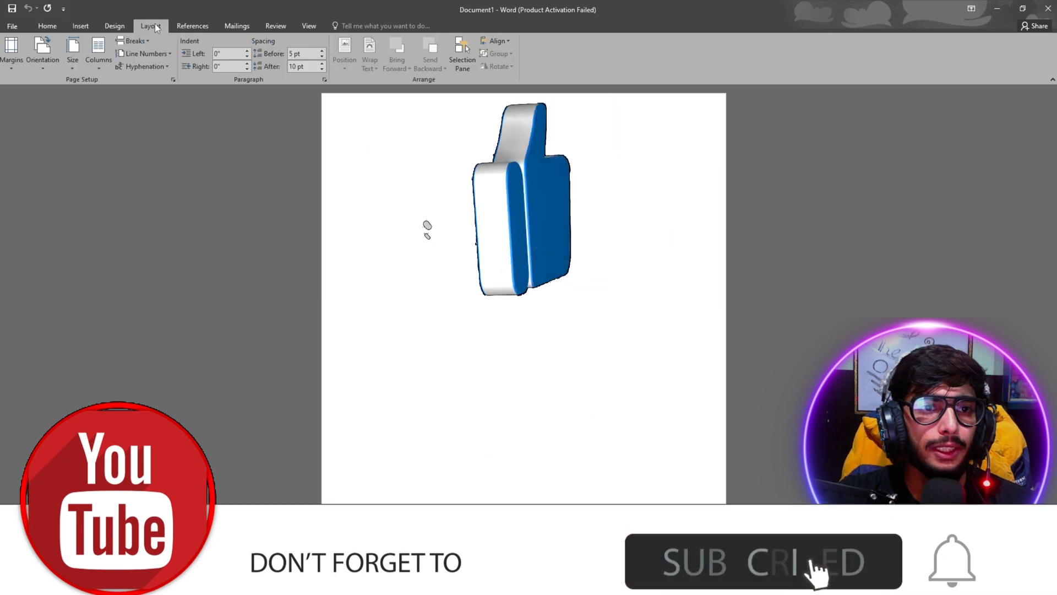
pyautogui.click(11, 51)
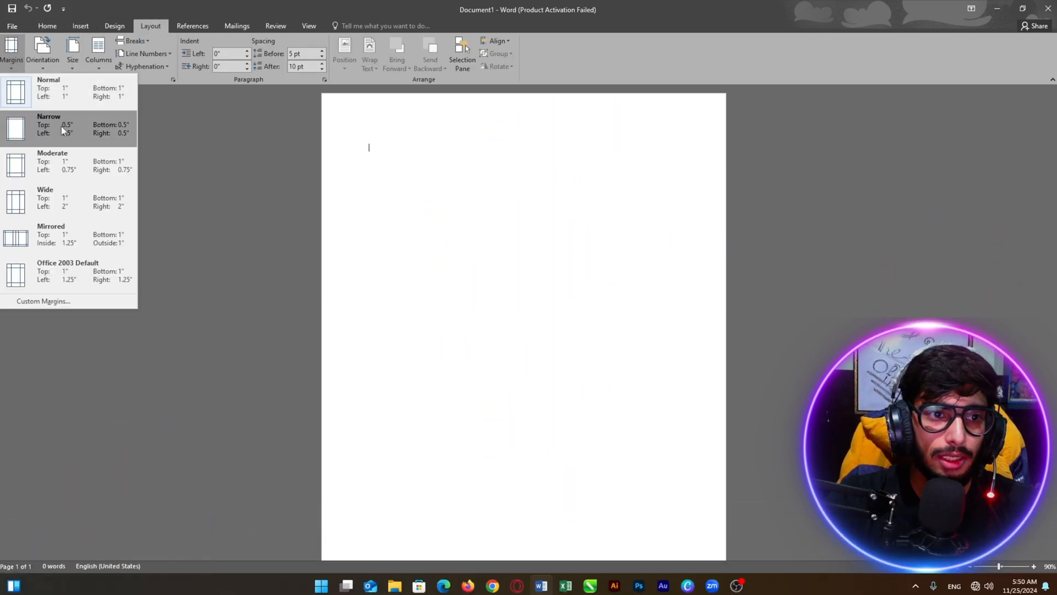
pyautogui.click(57, 133)
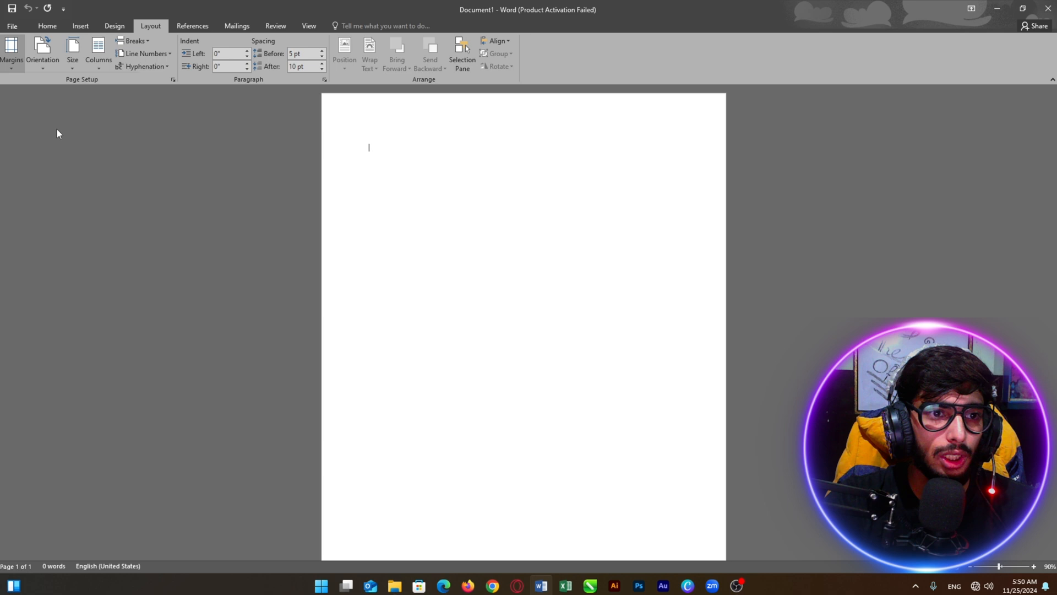
pyautogui.click(72, 59)
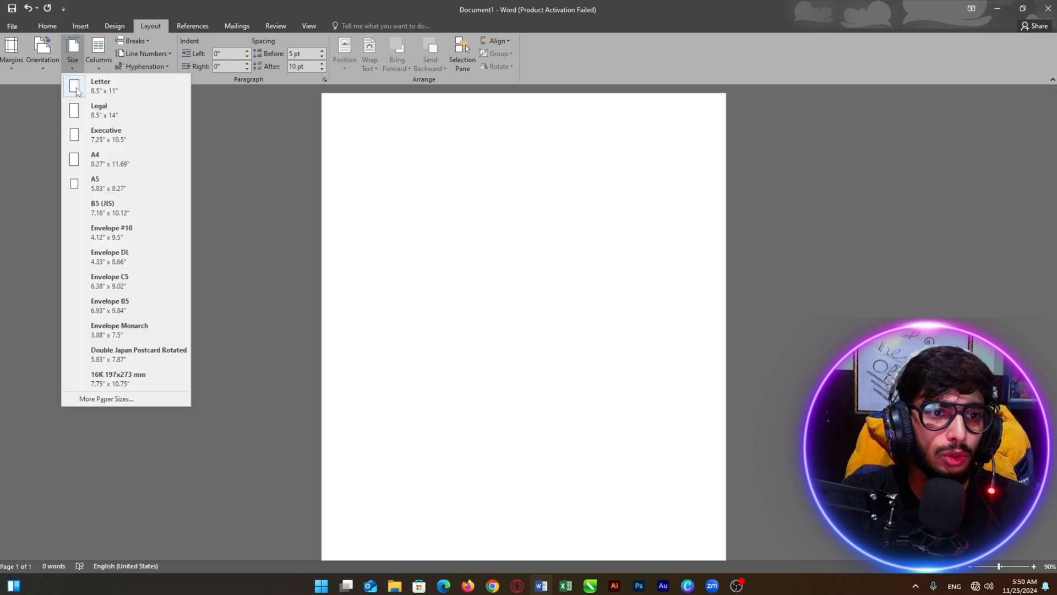
pyautogui.click(114, 164)
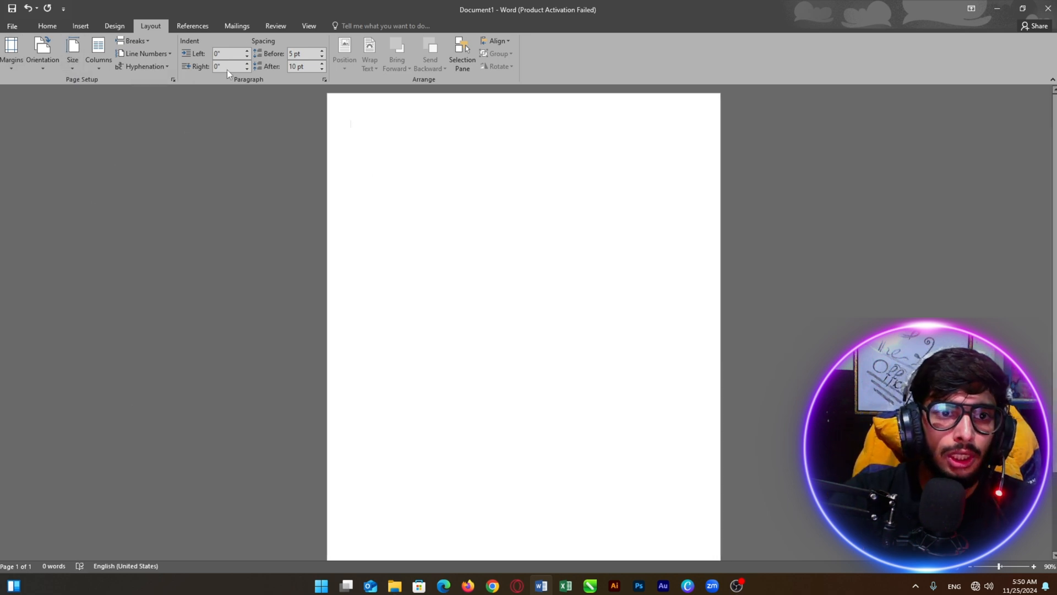
pyautogui.click(237, 26)
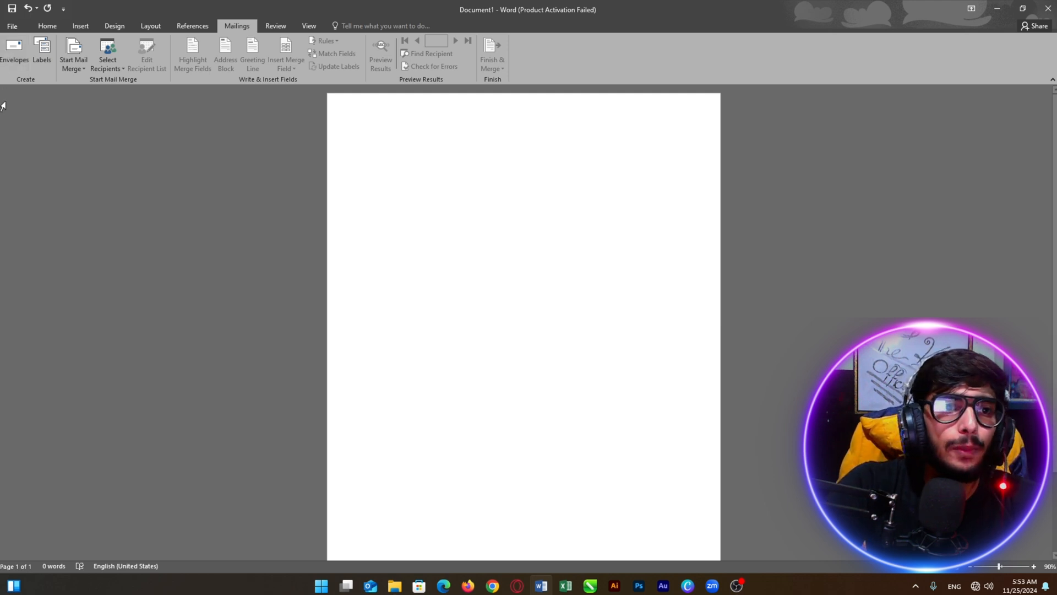
# Open the Envelopes dialog, move it aside, and delete the pre-filled return address text
pyautogui.click(9, 57)
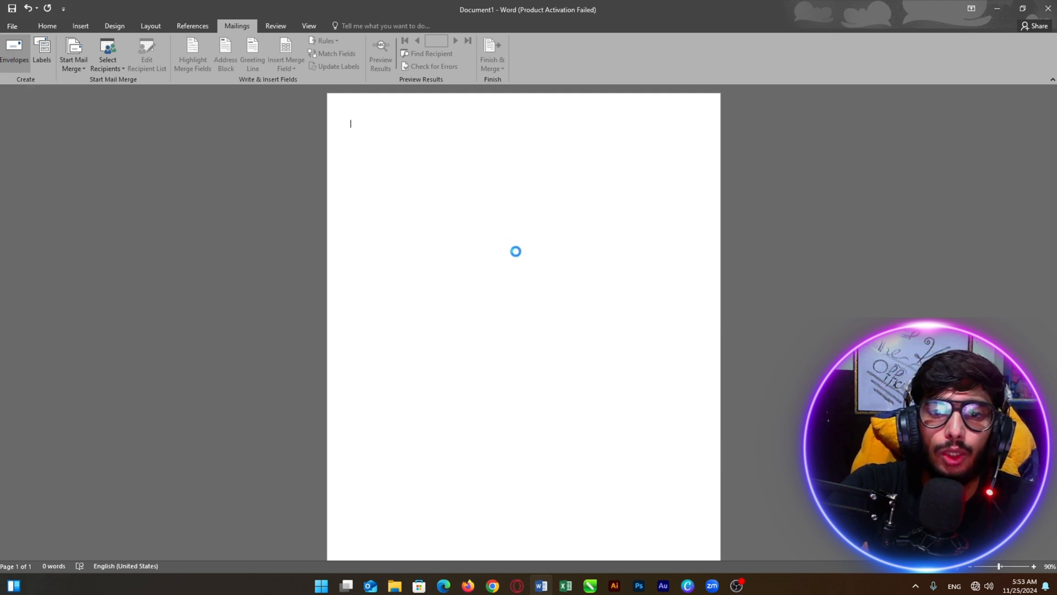
pyautogui.moveTo(375, 116); pyautogui.dragTo(256, 120)
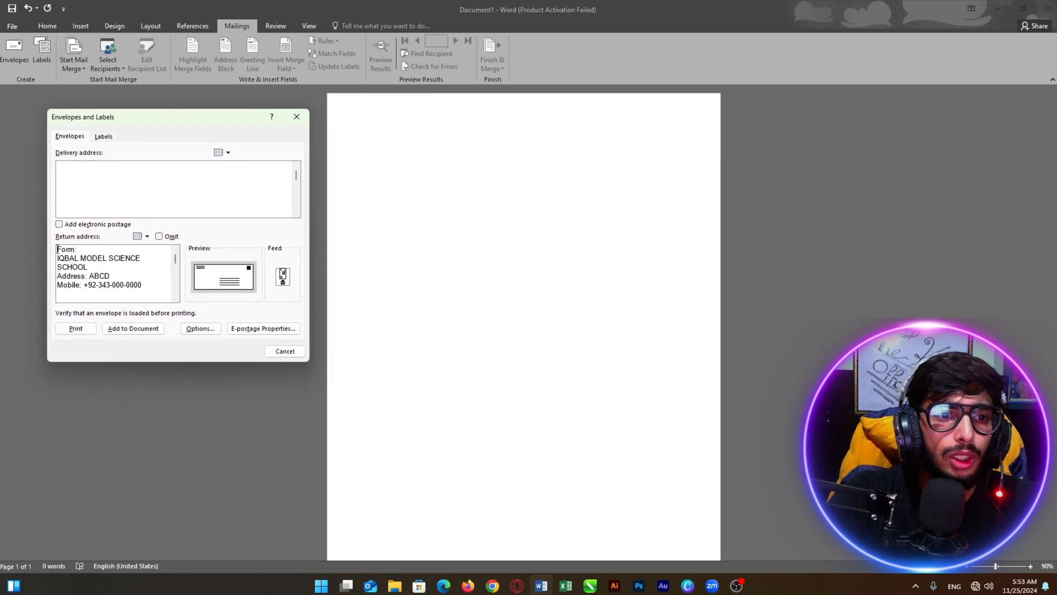
pyautogui.moveTo(164, 292); pyautogui.dragTo(50, 250)
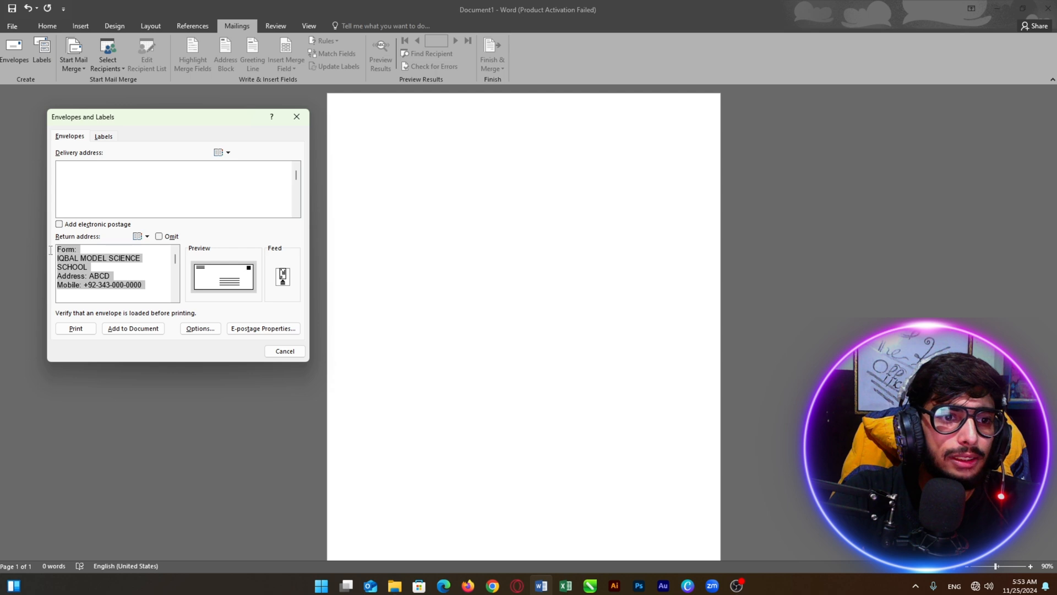
pyautogui.press('BackSpace')
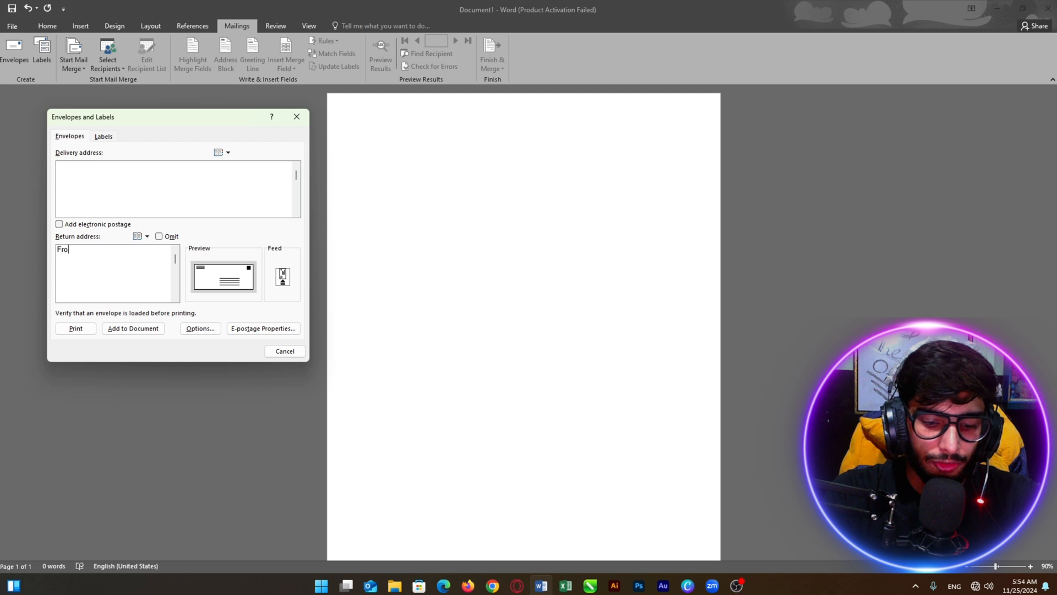
# Type the return address as four lines: From, sender's name, an address line, and a mobile number
pyautogui.write('m:')
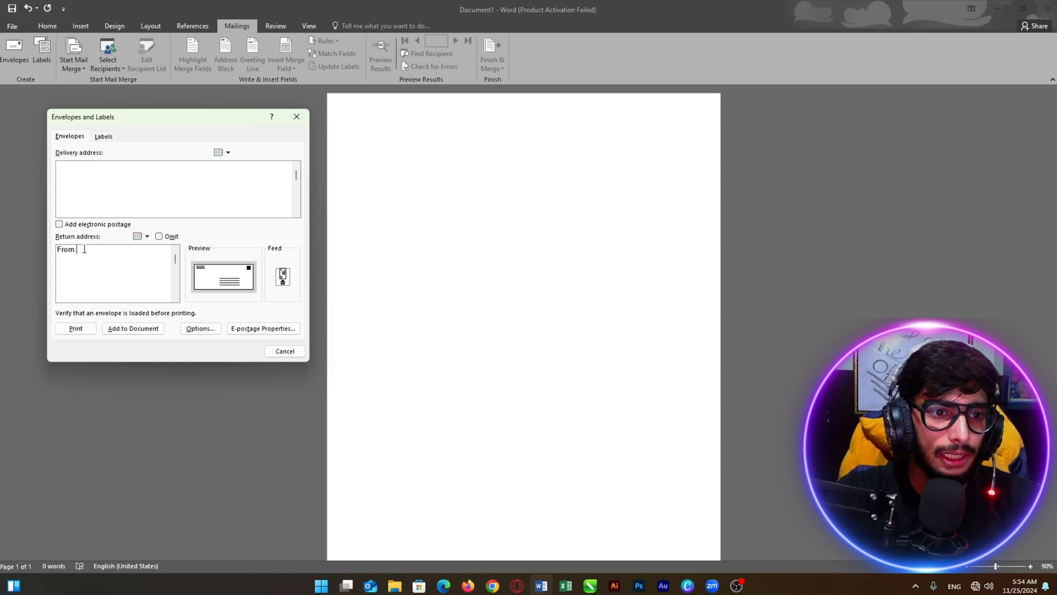
pyautogui.write(',')
pyautogui.press('Return')
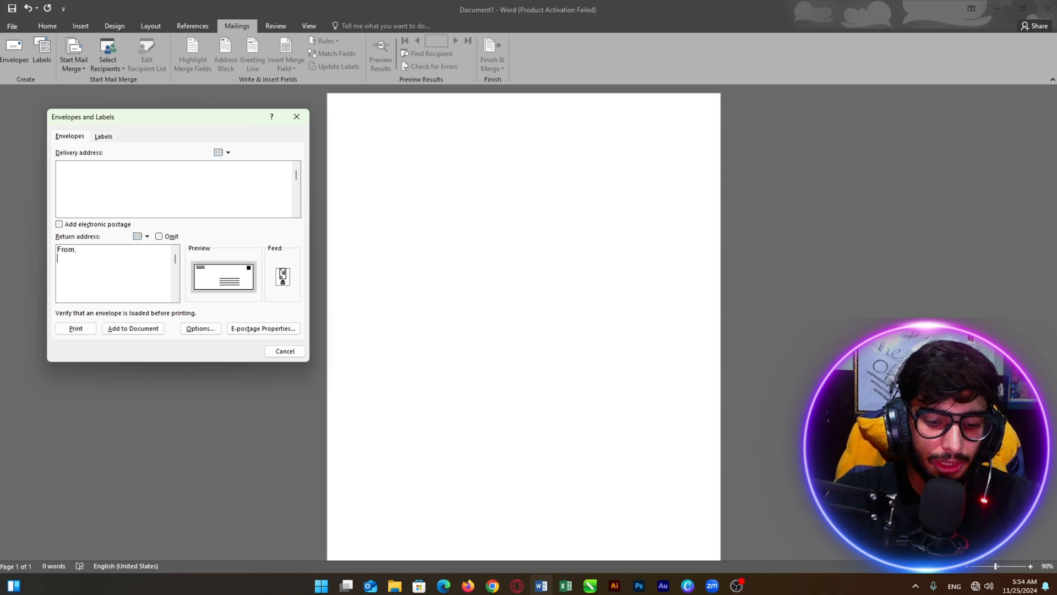
pyautogui.write('The K')
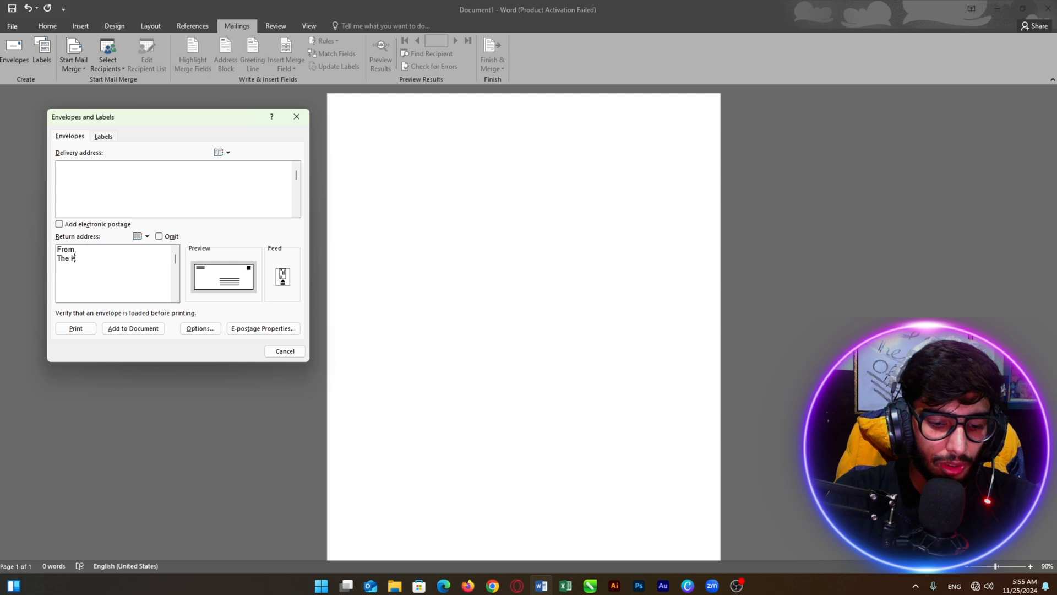
pyautogui.write('hateeb Official')
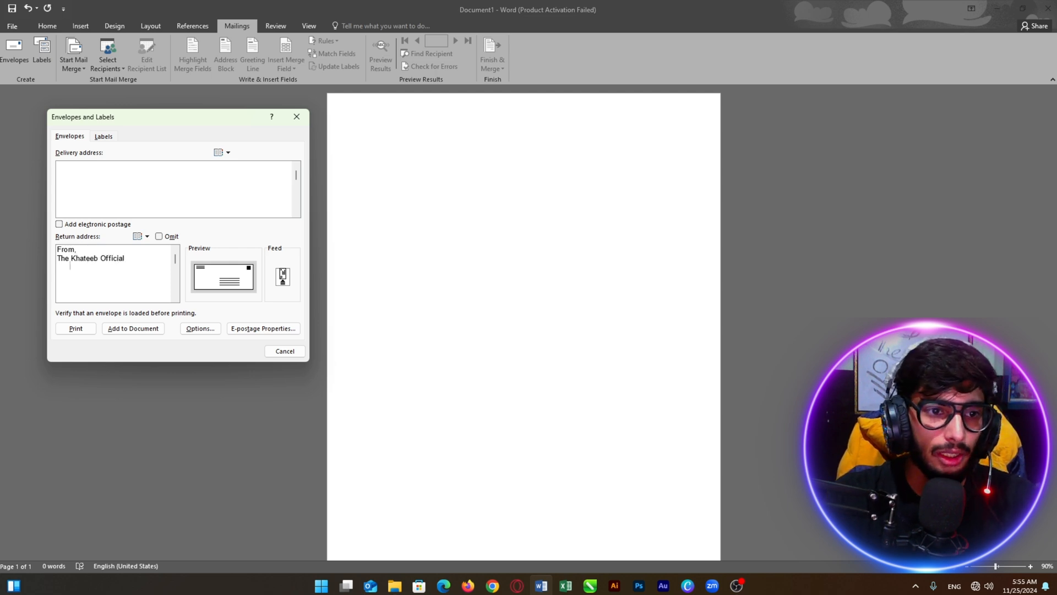
pyautogui.press('Return')
pyautogui.write('Add')
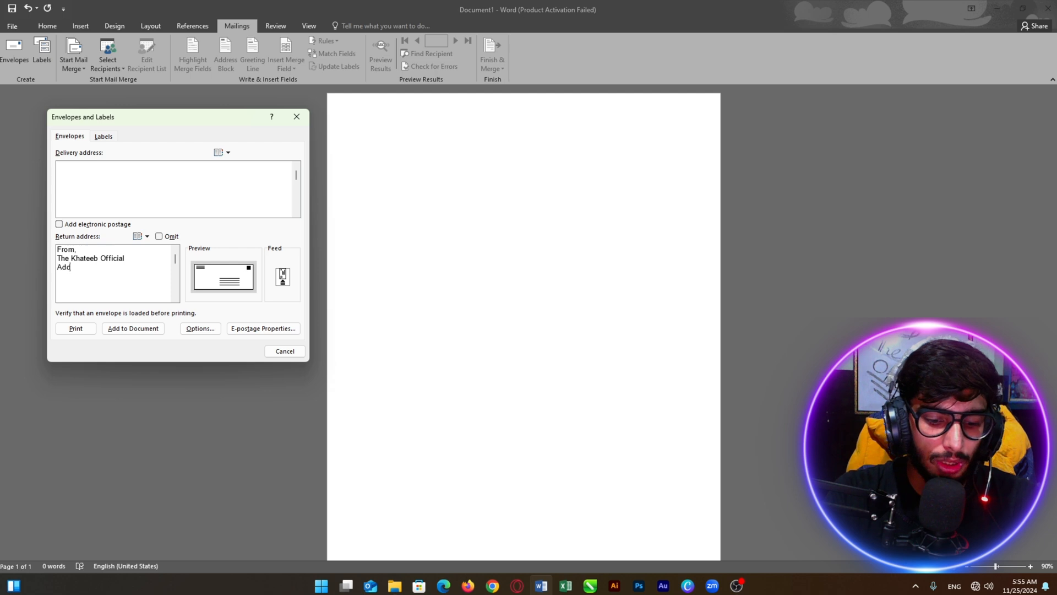
pyautogui.write('ress')
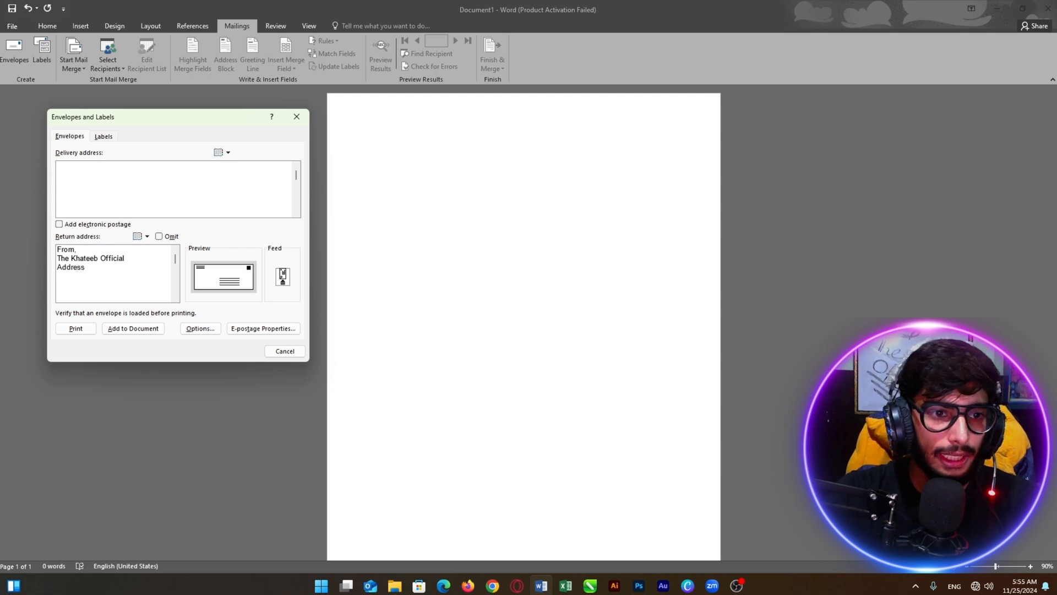
pyautogui.write(': ABCD')
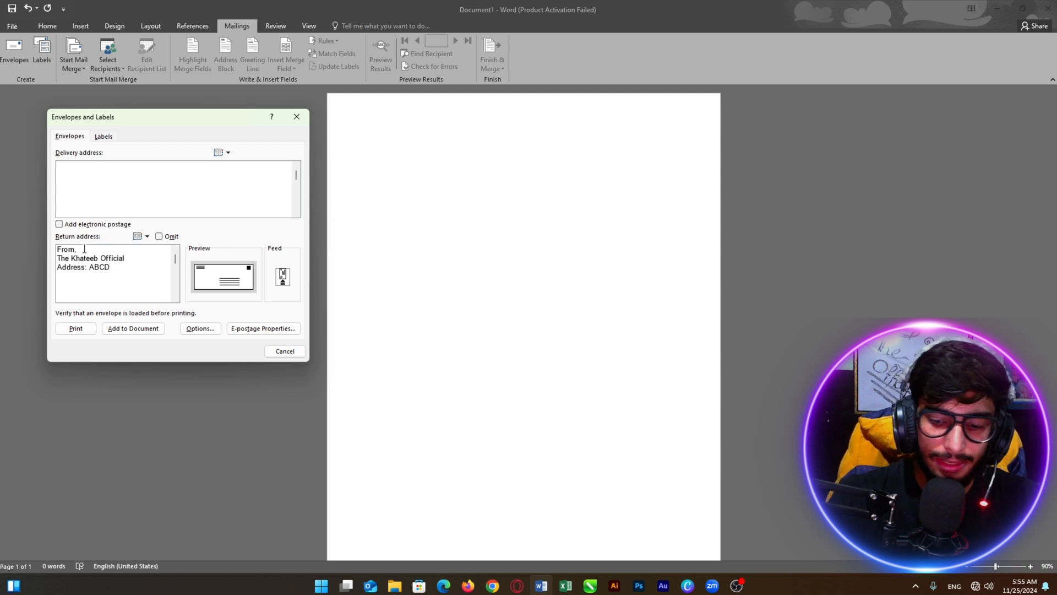
pyautogui.press('Return')
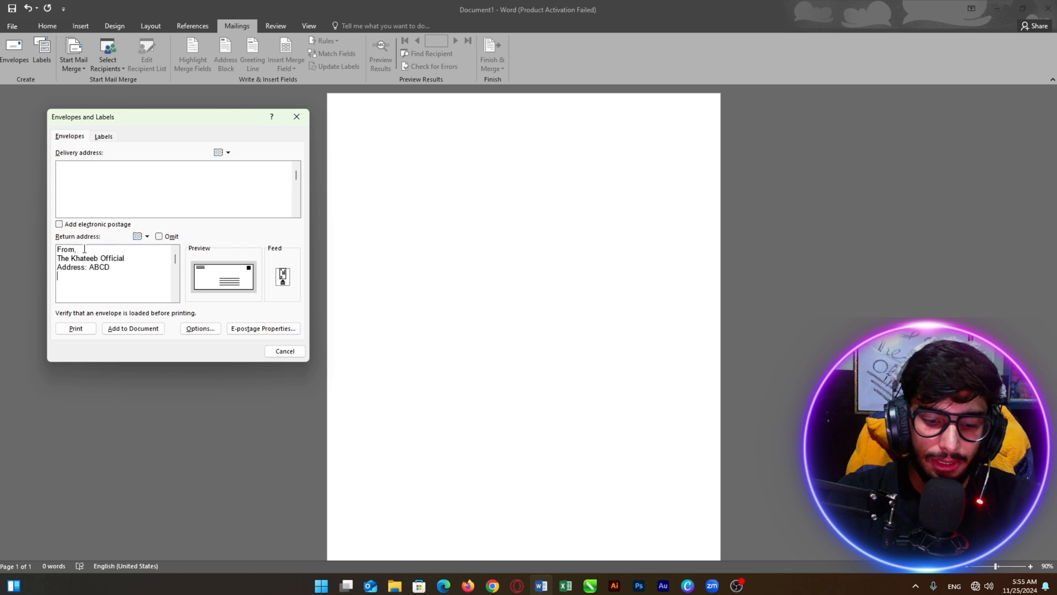
pyautogui.write('Mobile: +92-343-000-0000')
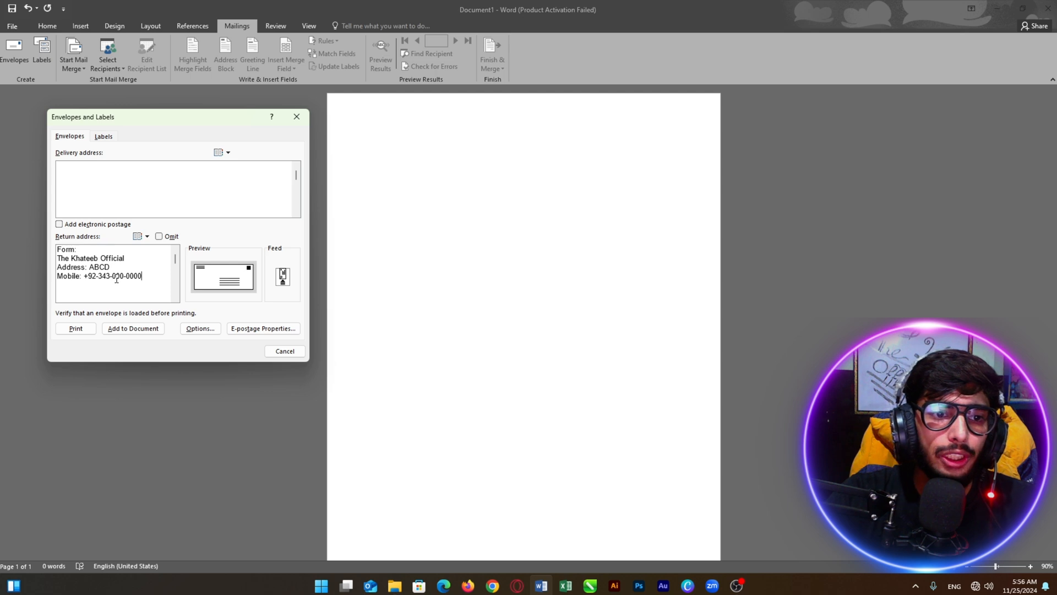
pyautogui.moveTo(148, 276); pyautogui.dragTo(55, 277)
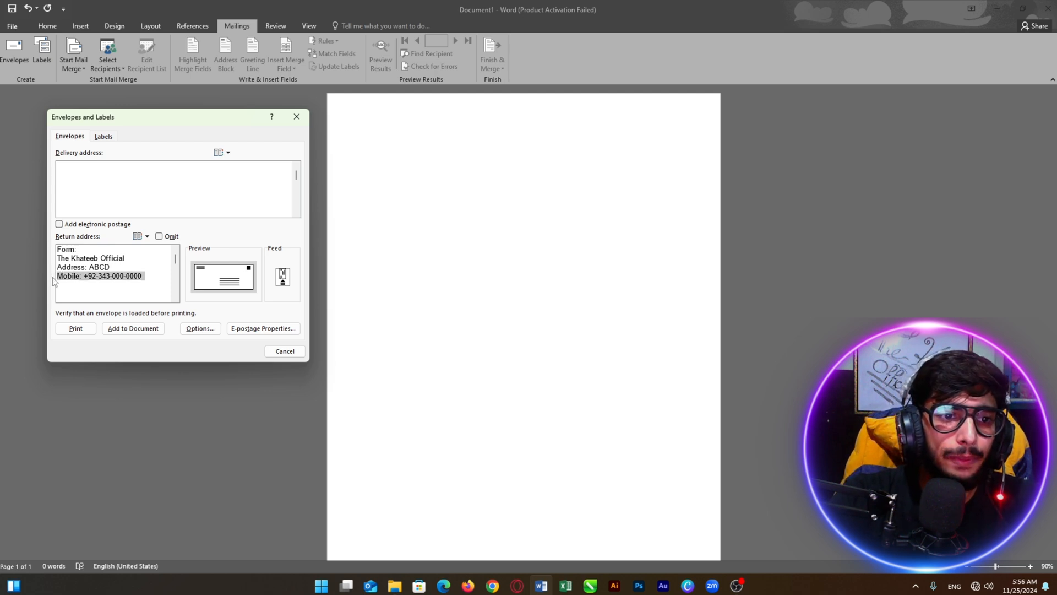
pyautogui.click(156, 277)
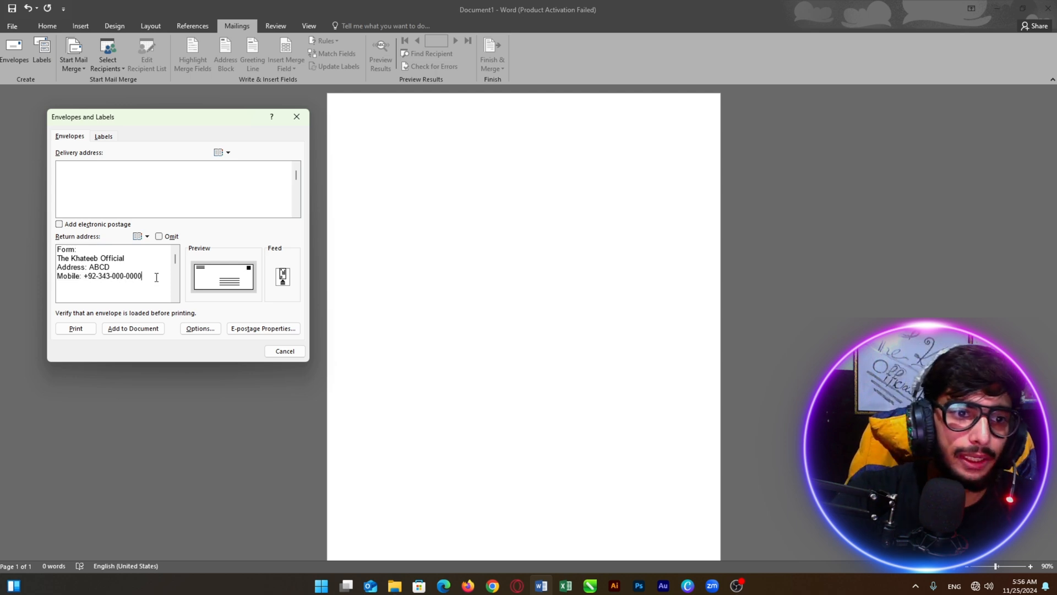
pyautogui.moveTo(156, 277); pyautogui.dragTo(45, 254)
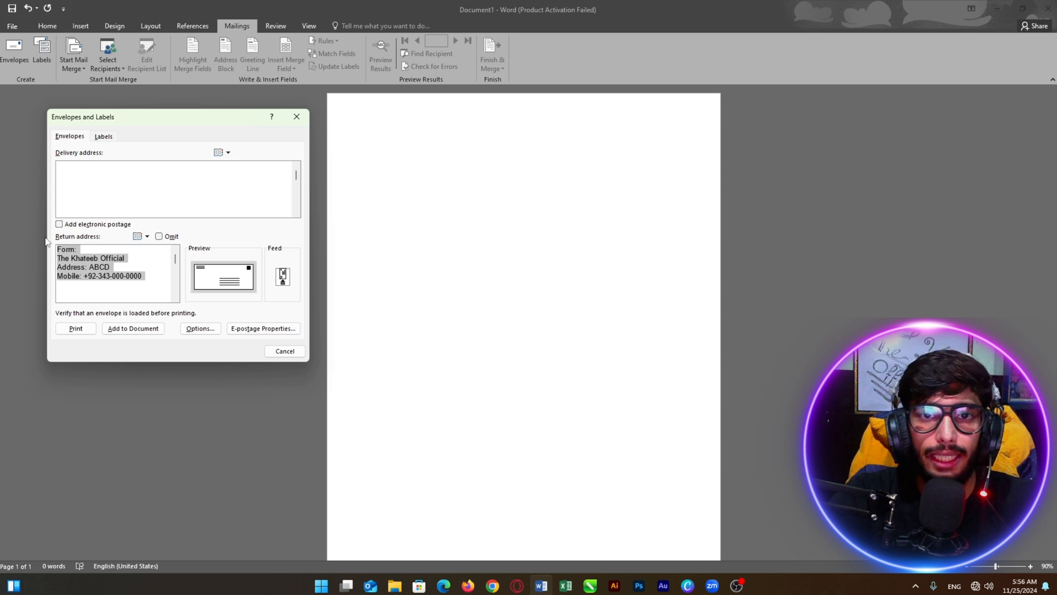
# Enter the delivery address: 'To,', recipient's name, an address line, and a mobile number
pyautogui.click(73, 173)
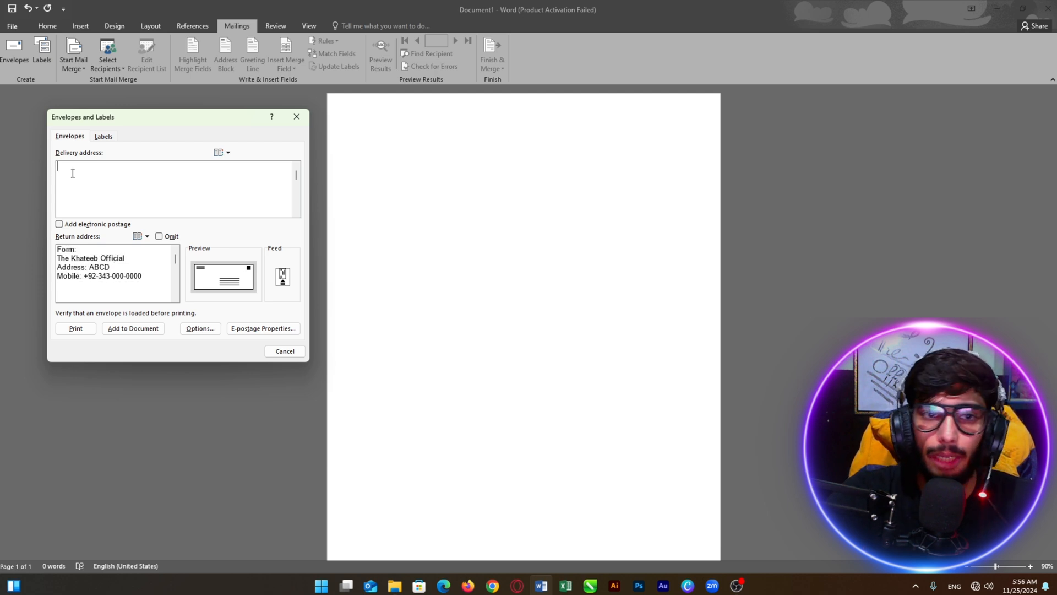
pyautogui.write('To')
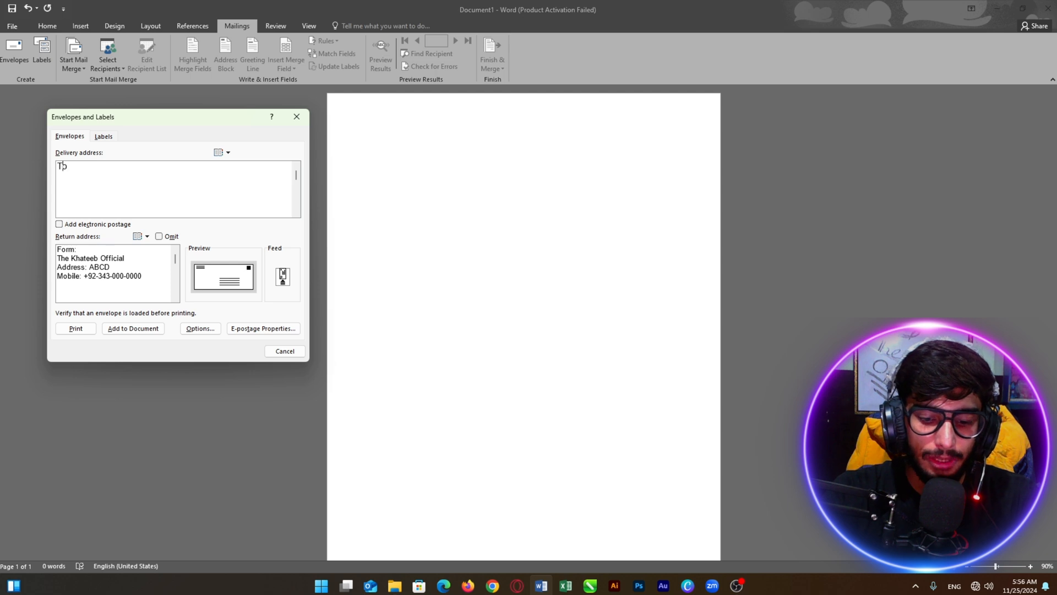
pyautogui.write(',')
pyautogui.press('Return')
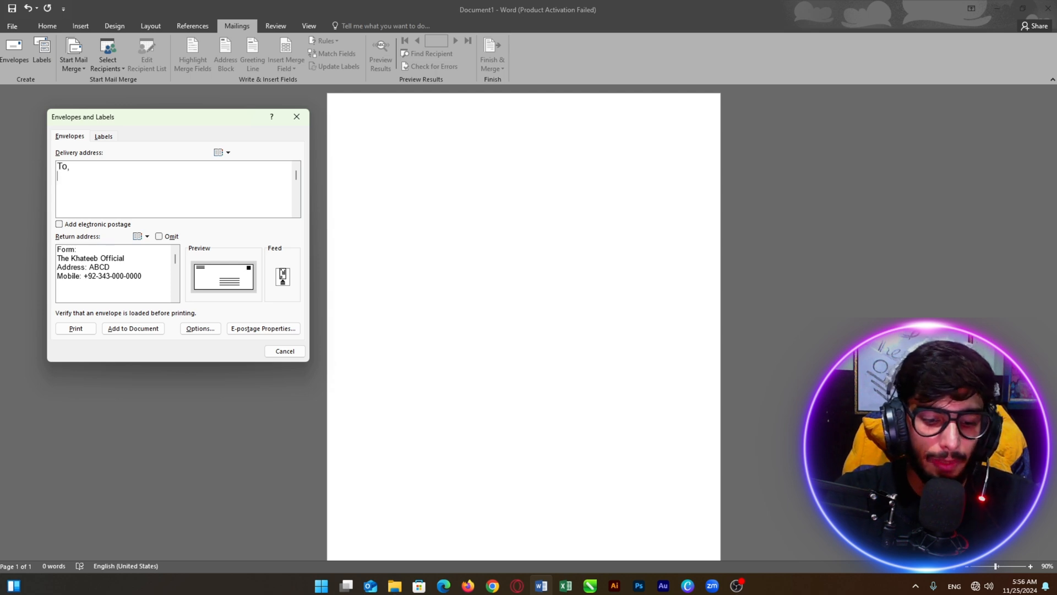
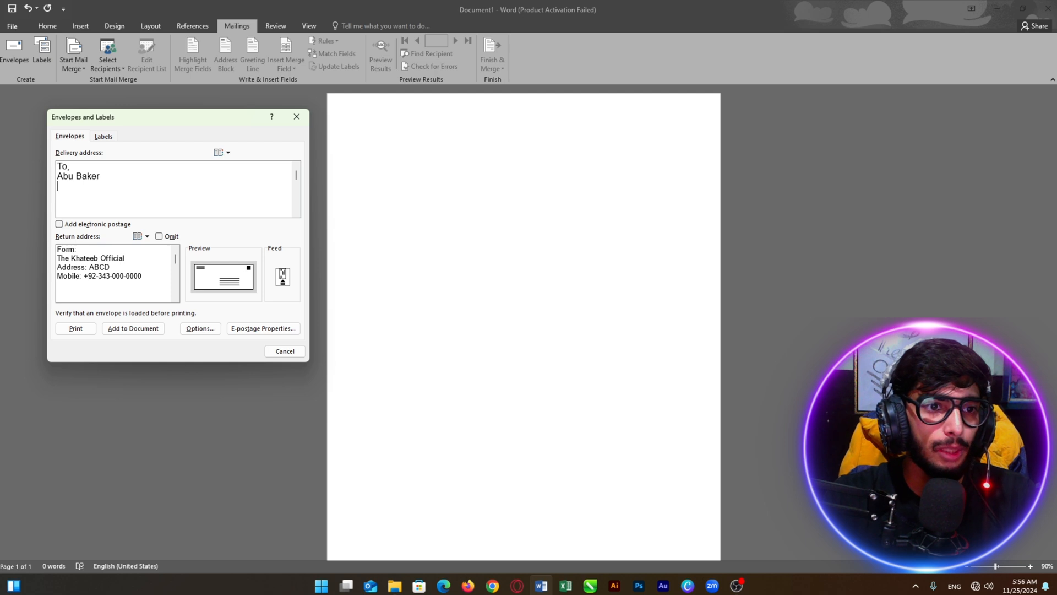
pyautogui.press('Return')
pyautogui.write('A')
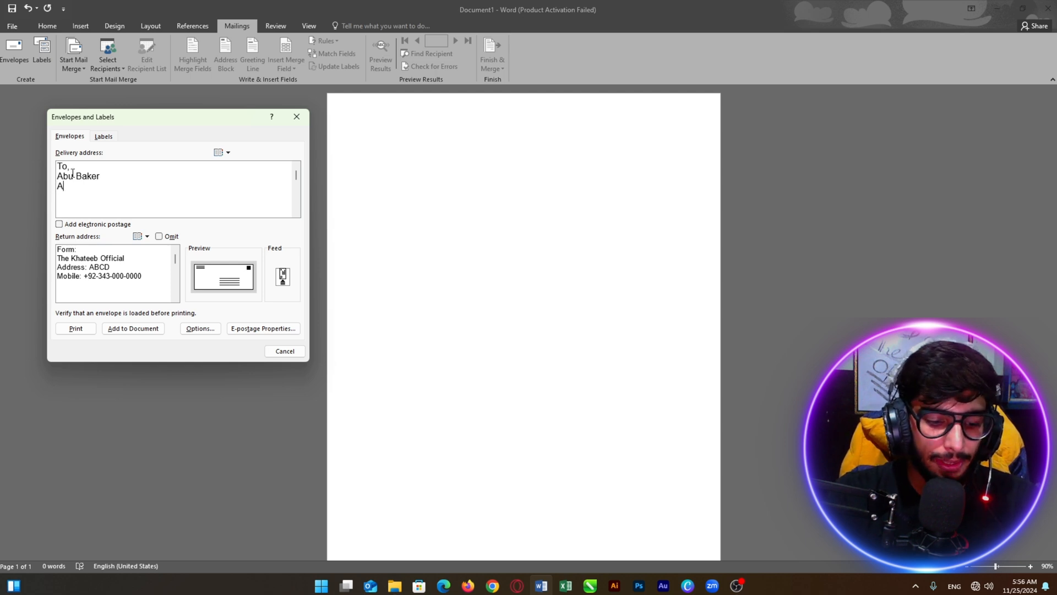
pyautogui.write('ddress:')
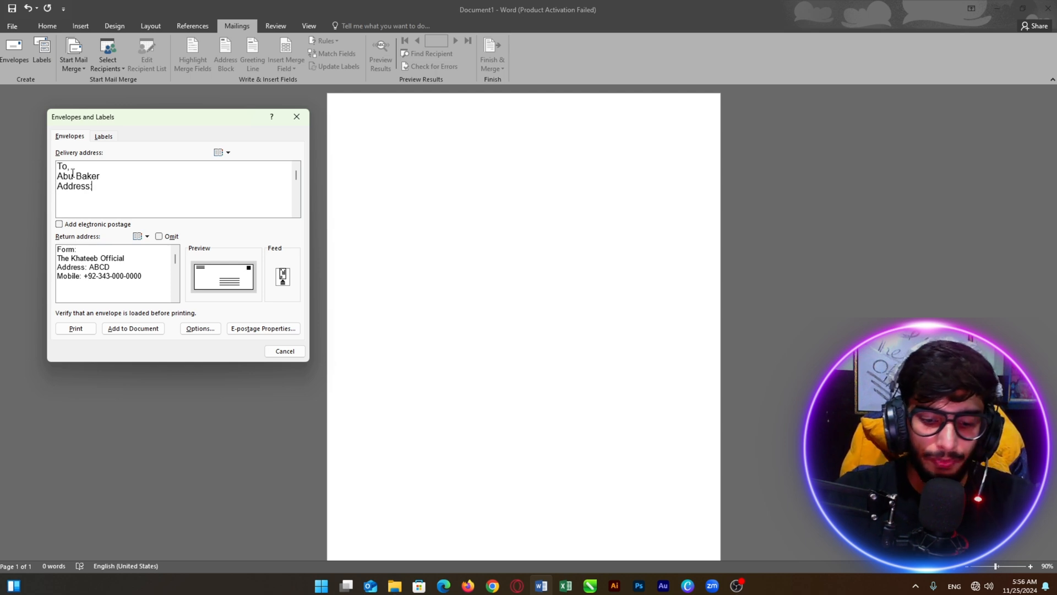
pyautogui.write(' ABCD')
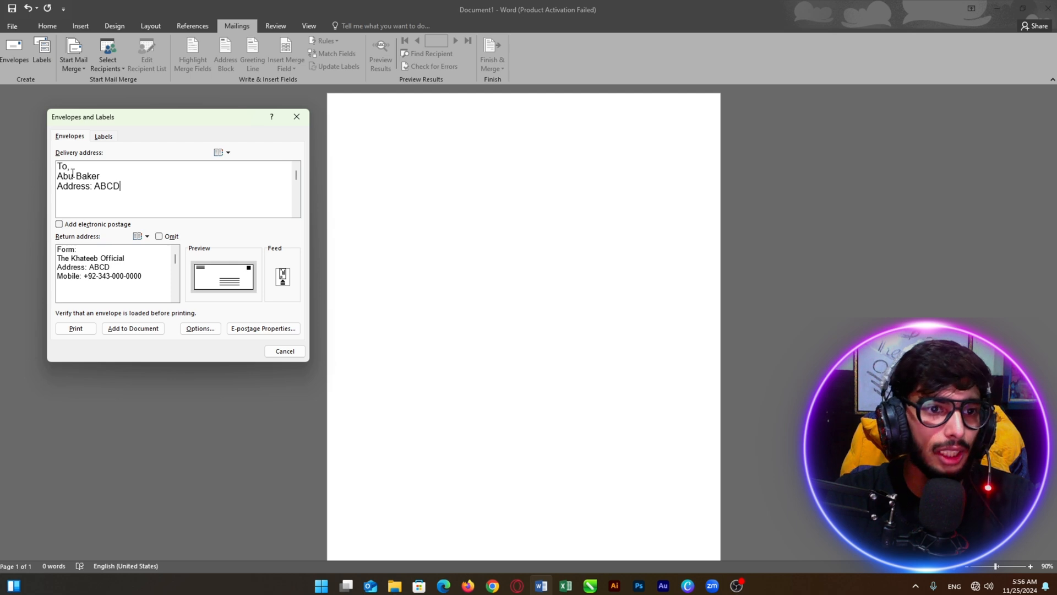
pyautogui.press('Return')
pyautogui.write('Mpbile')
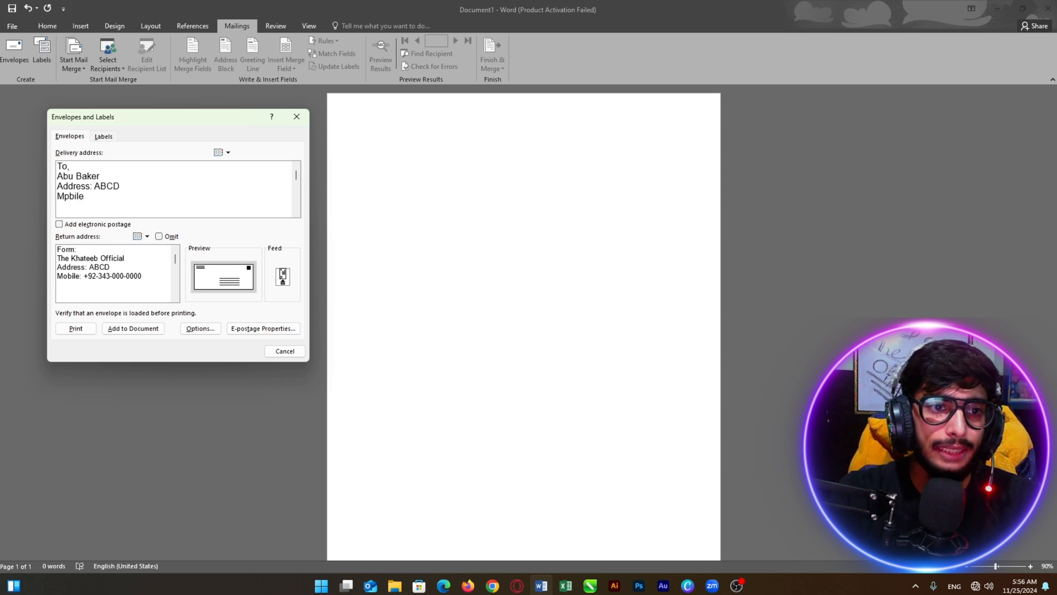
pyautogui.press('BackSpace')
pyautogui.press('BackSpace')
pyautogui.press('BackSpace')
pyautogui.press('BackSpace')
pyautogui.press('BackSpace')
pyautogui.write('obile: +92')
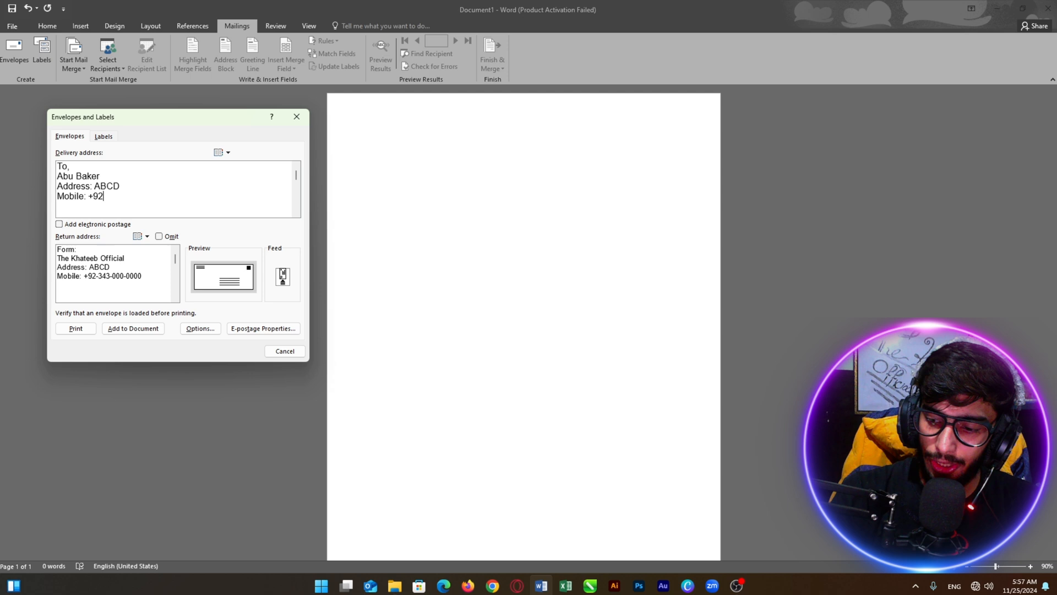
pyautogui.write('-343-')
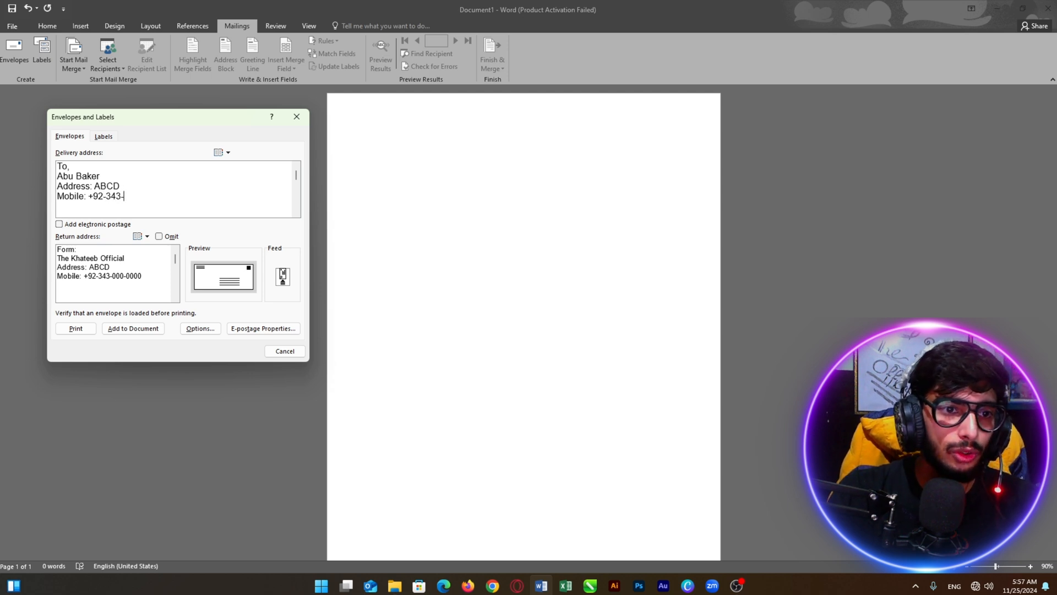
pyautogui.write('0000-0')
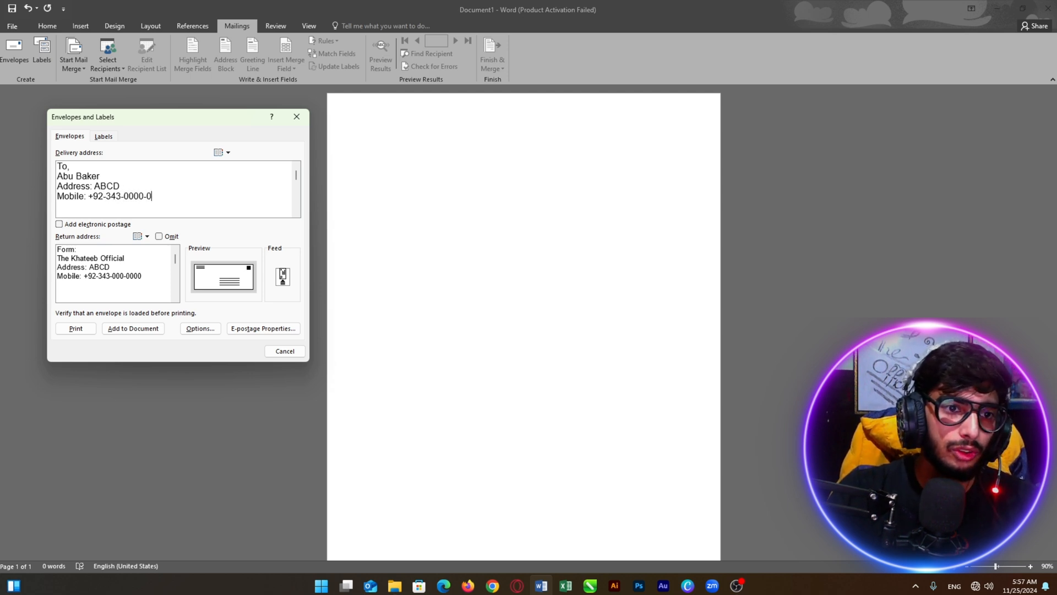
pyautogui.write('00')
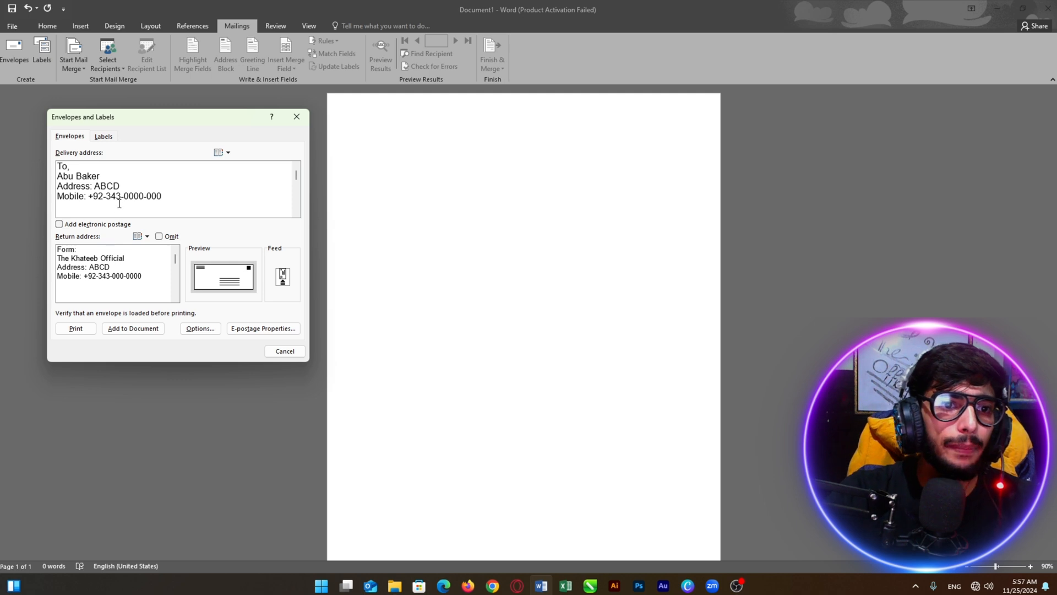
pyautogui.moveTo(168, 200); pyautogui.dragTo(67, 167)
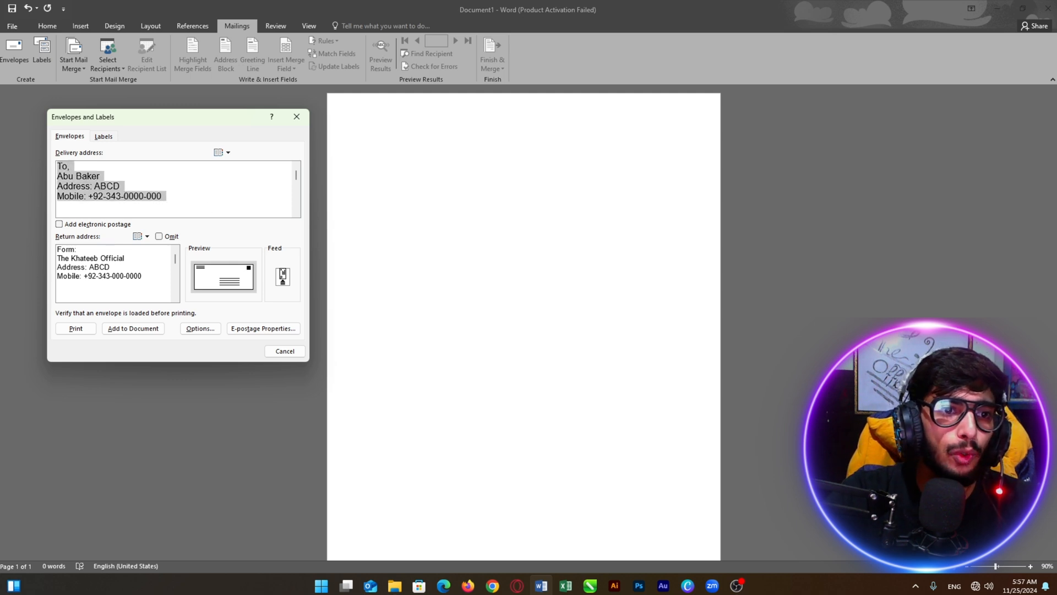
pyautogui.moveTo(161, 284); pyautogui.dragTo(65, 249)
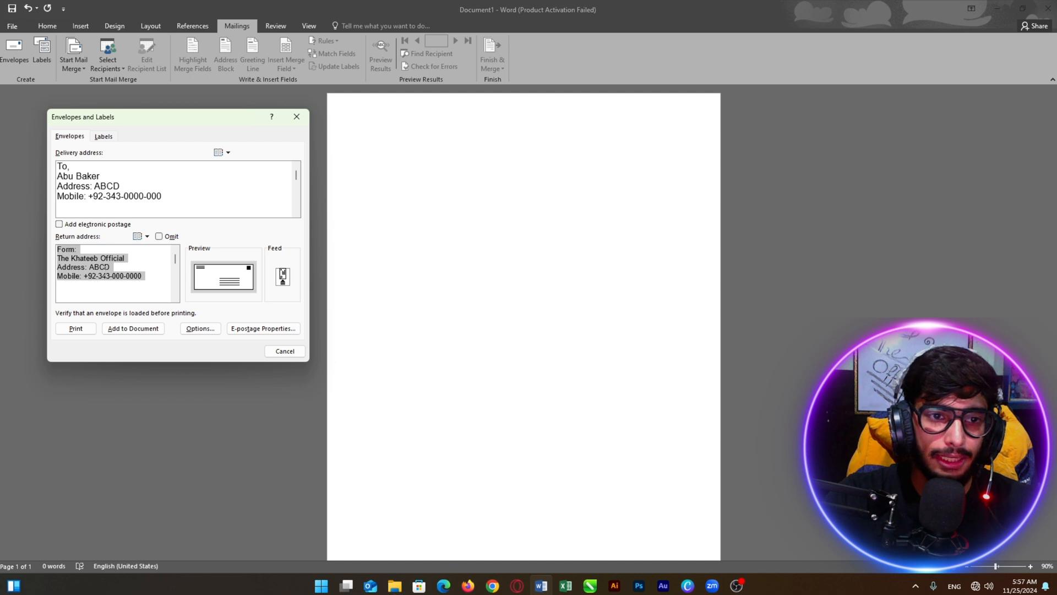
# Add the envelope to the document, saving the return address as the default
pyautogui.click(121, 329)
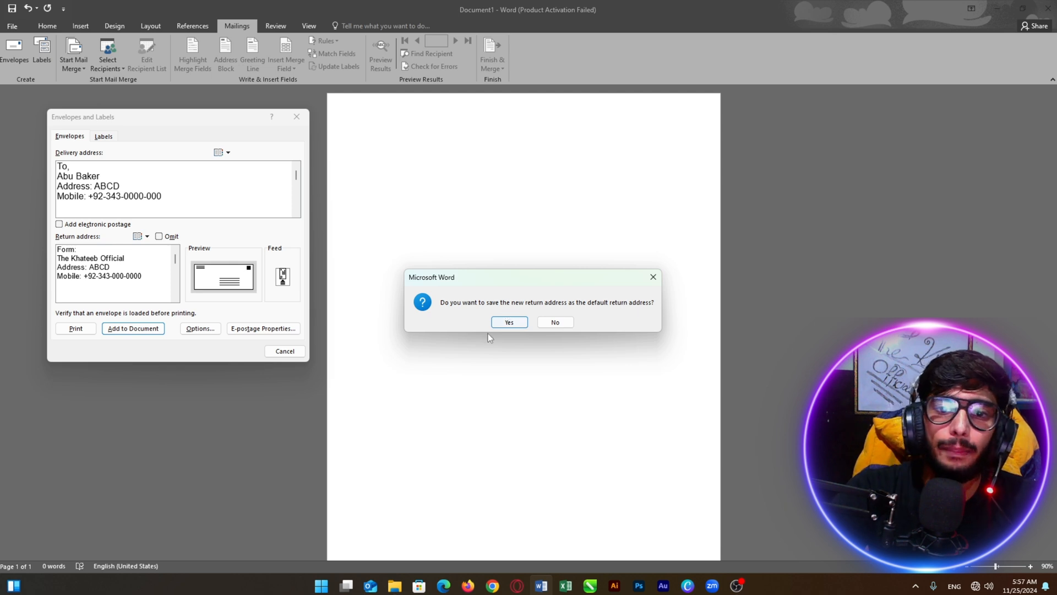
pyautogui.click(510, 320)
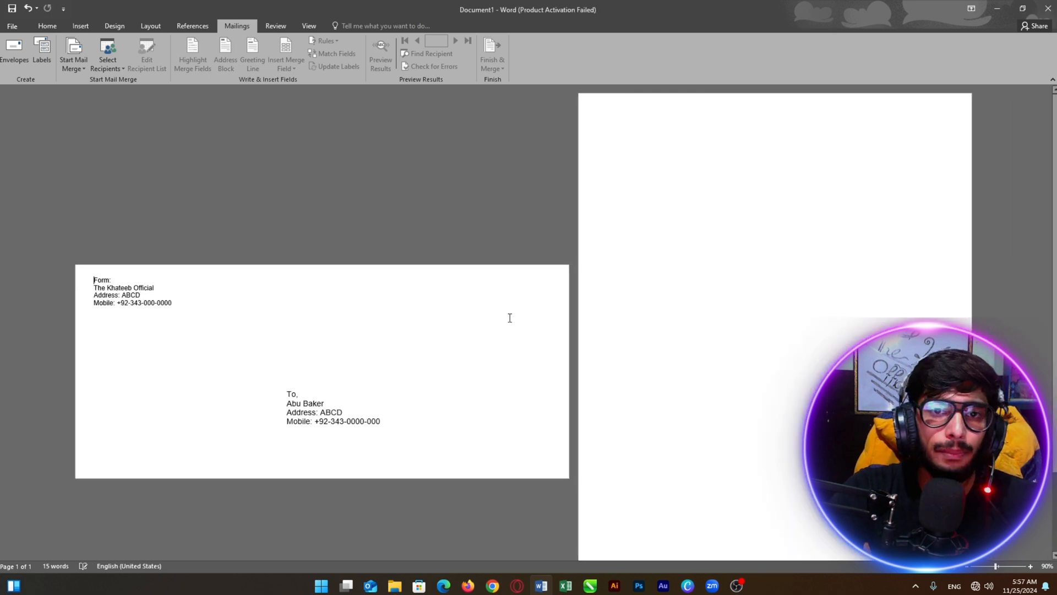
pyautogui.scroll(4, 503, 301)
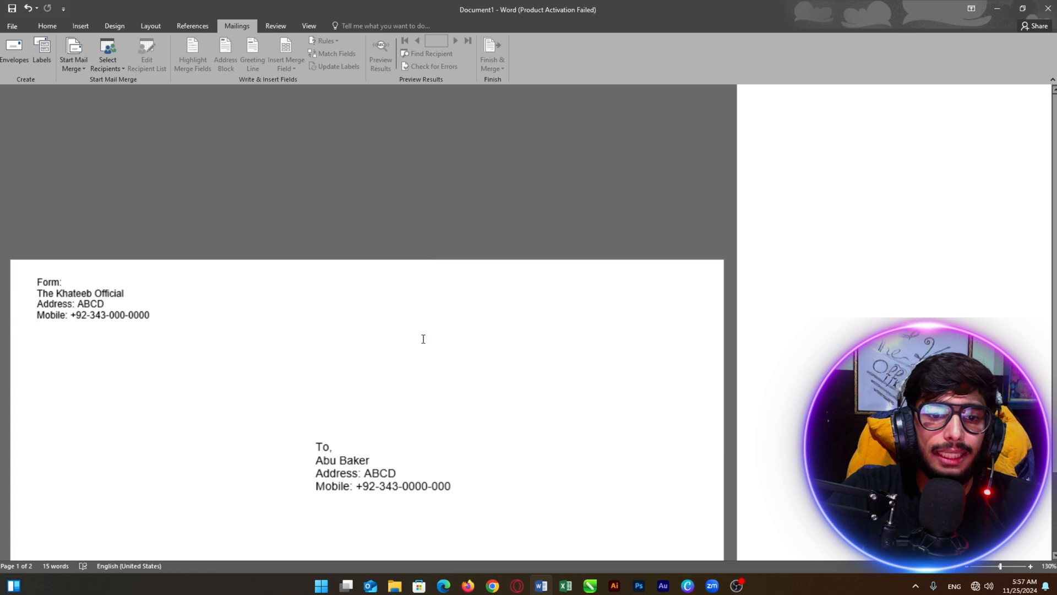
pyautogui.scroll(-4, 330, 320)
pyautogui.scroll(4, 460, 309)
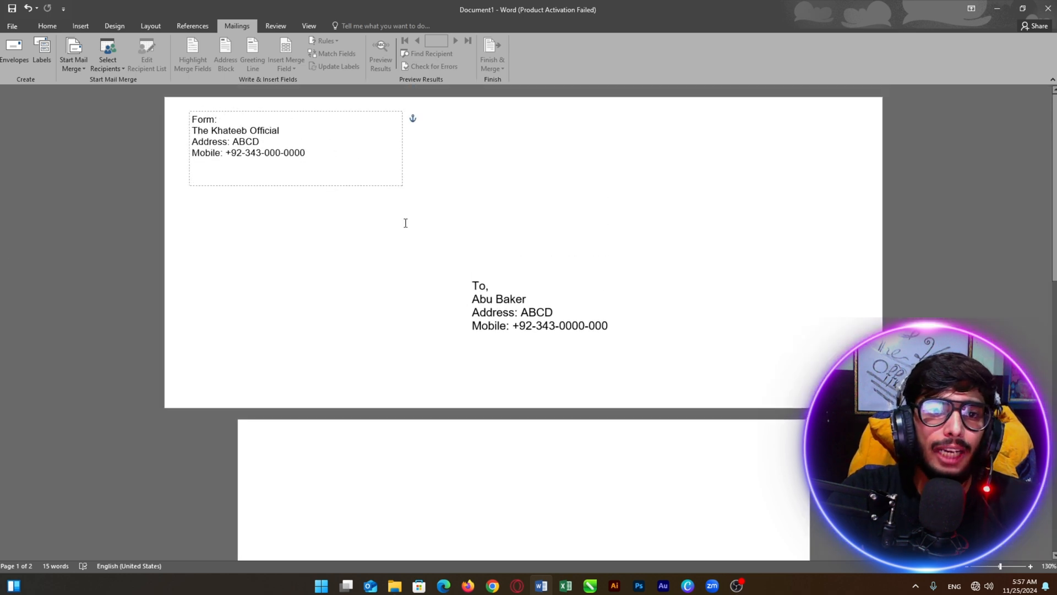
pyautogui.scroll(2, 405, 223)
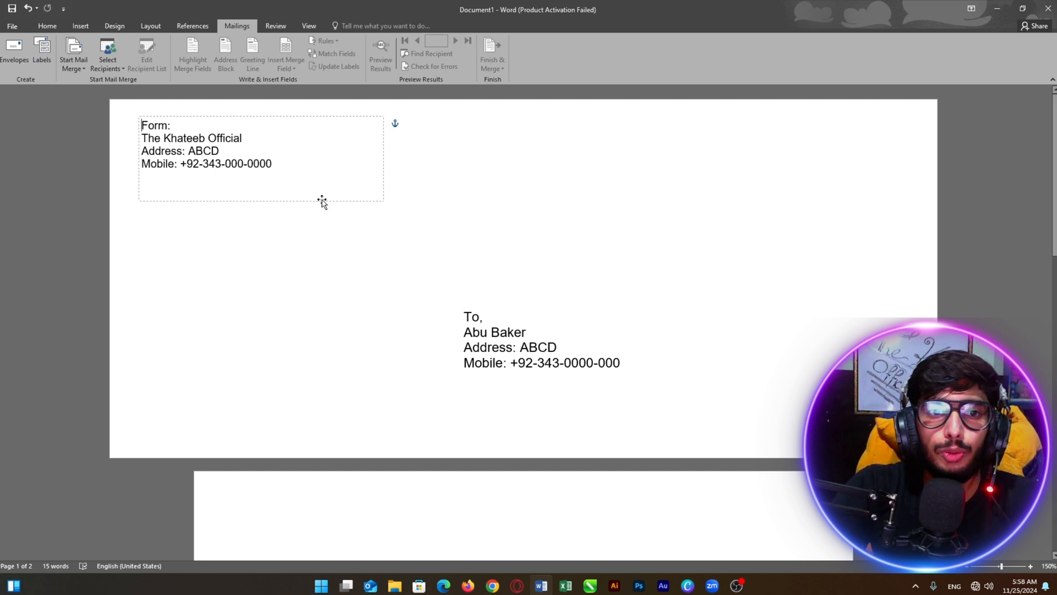
# Nudge the return address block slightly down and select the recipient address block
pyautogui.moveTo(325, 201); pyautogui.dragTo(323, 208)
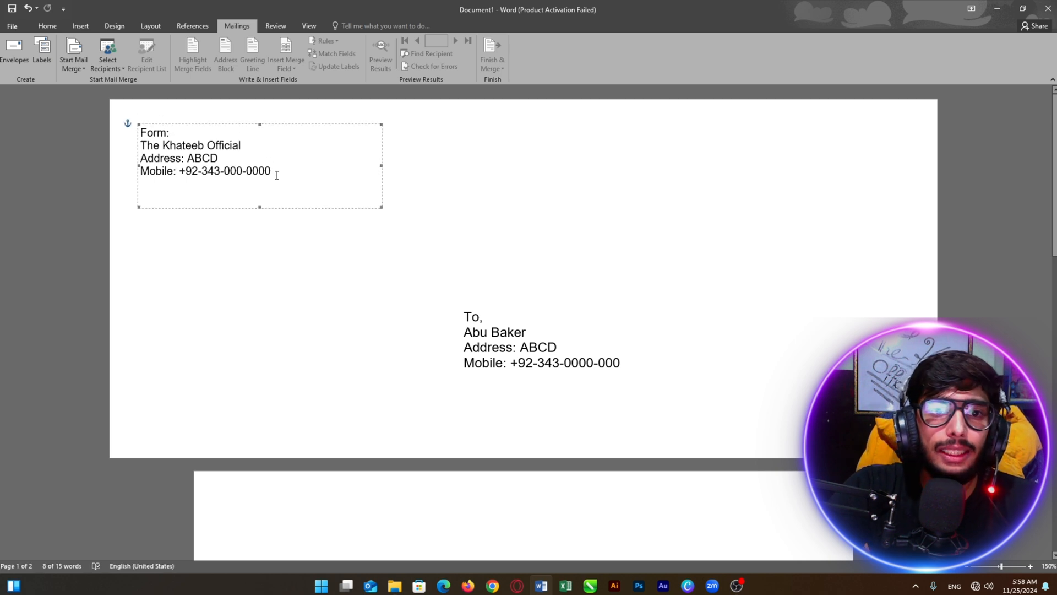
pyautogui.click(536, 317)
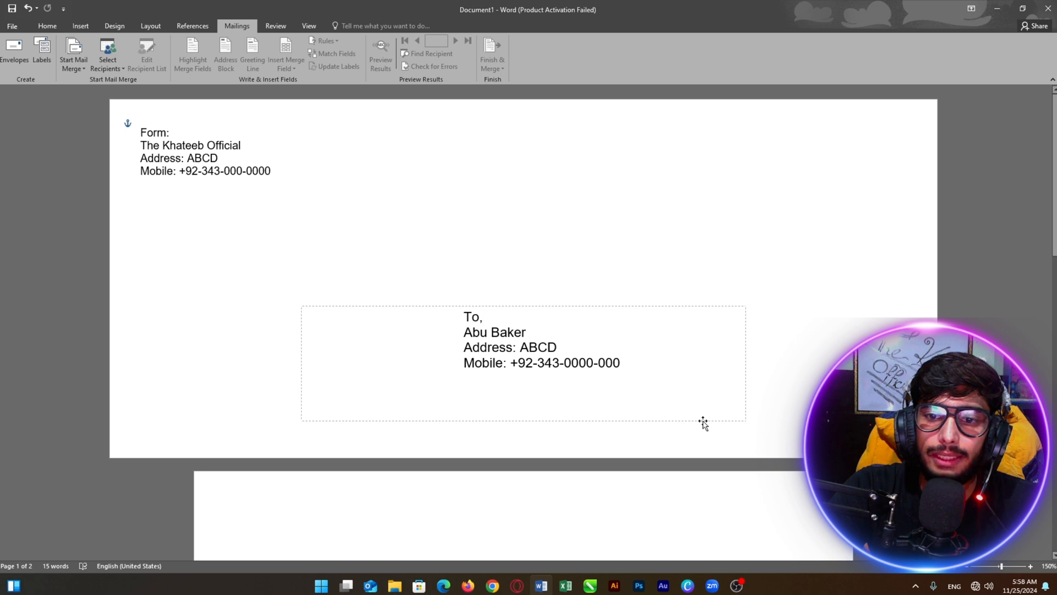
# Move the recipient address right and down, then open Labels for that address
pyautogui.moveTo(704, 423); pyautogui.dragTo(875, 429)
pyautogui.click(609, 205)
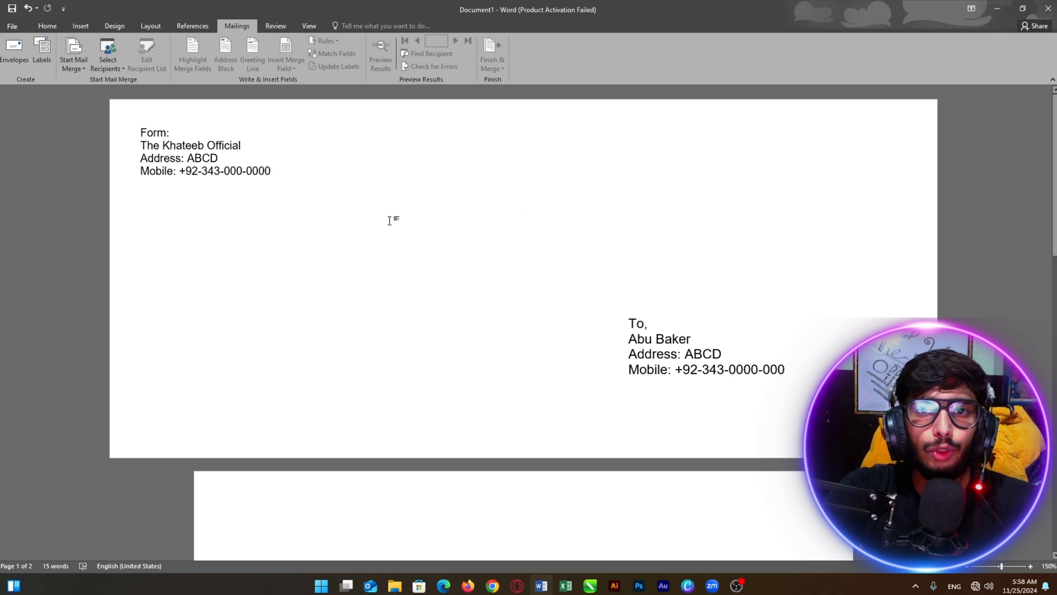
pyautogui.click(44, 60)
pyautogui.moveTo(196, 114); pyautogui.dragTo(361, 135)
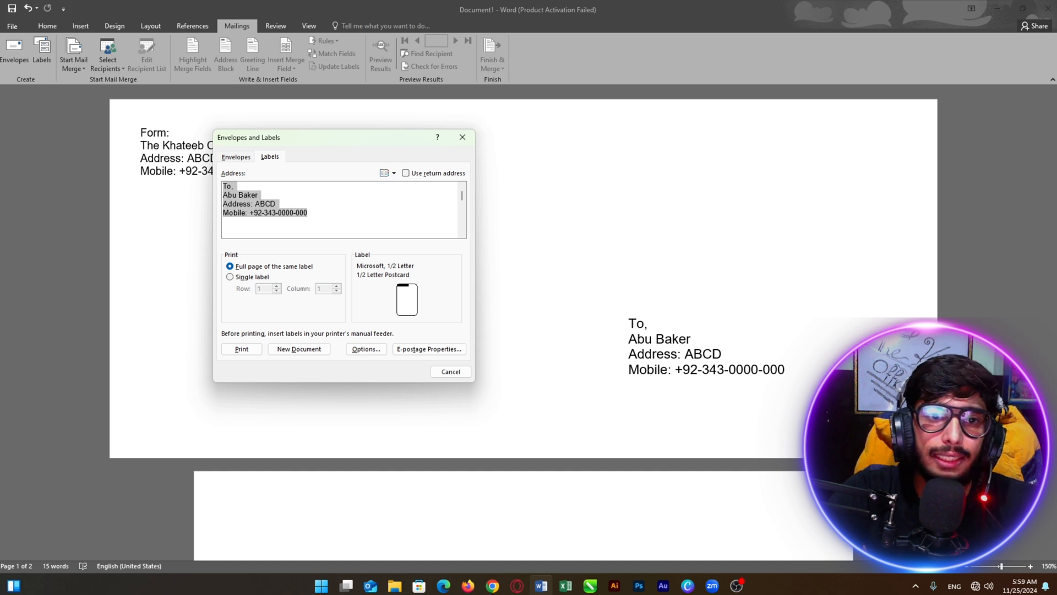
# Cancel the Envelopes and Labels dialog without creating any labels
pyautogui.click(313, 215)
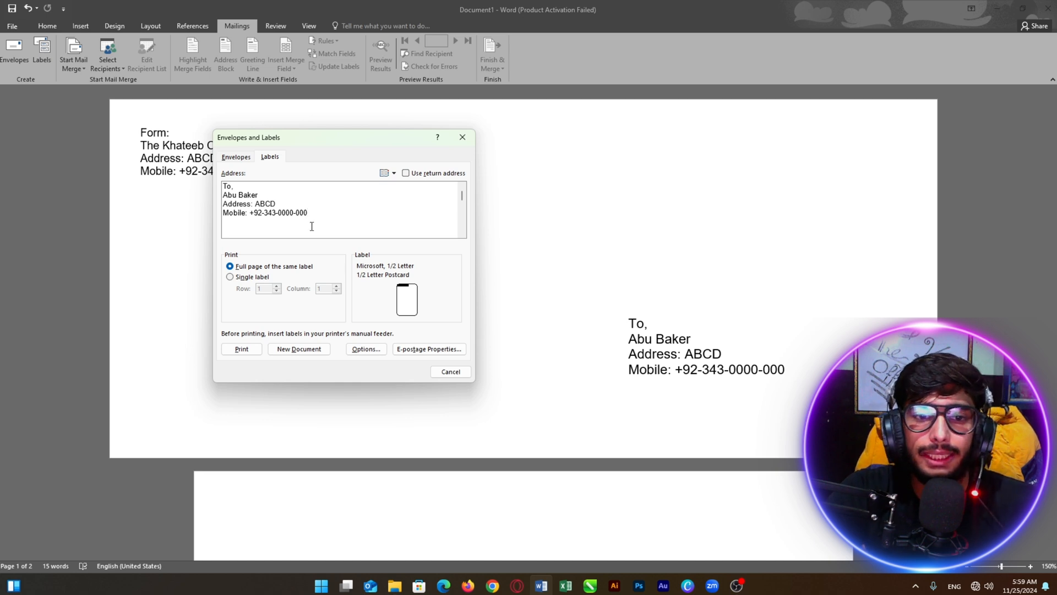
pyautogui.click(451, 372)
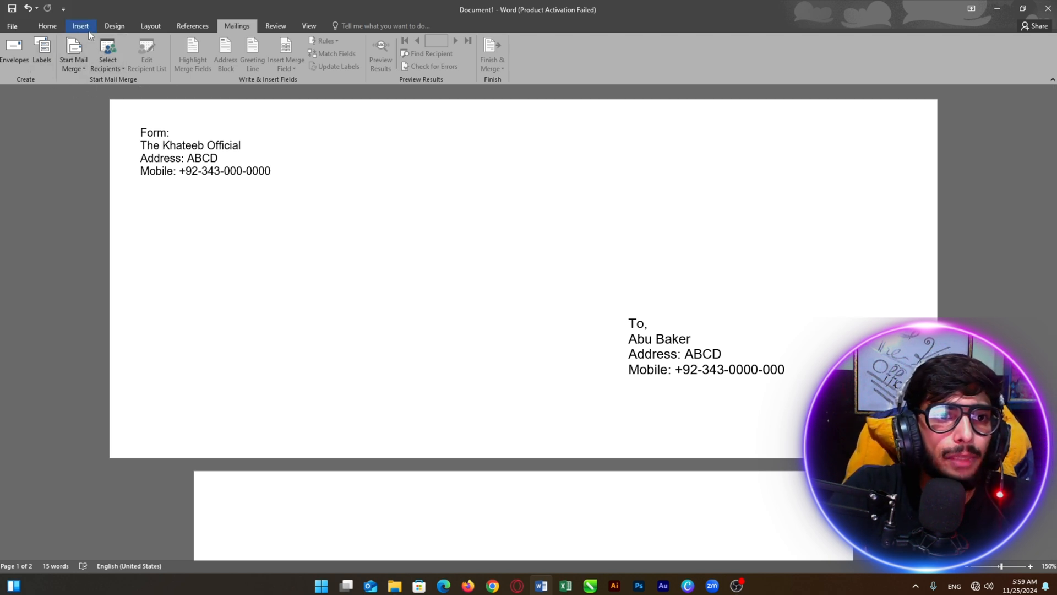
pyautogui.click(81, 67)
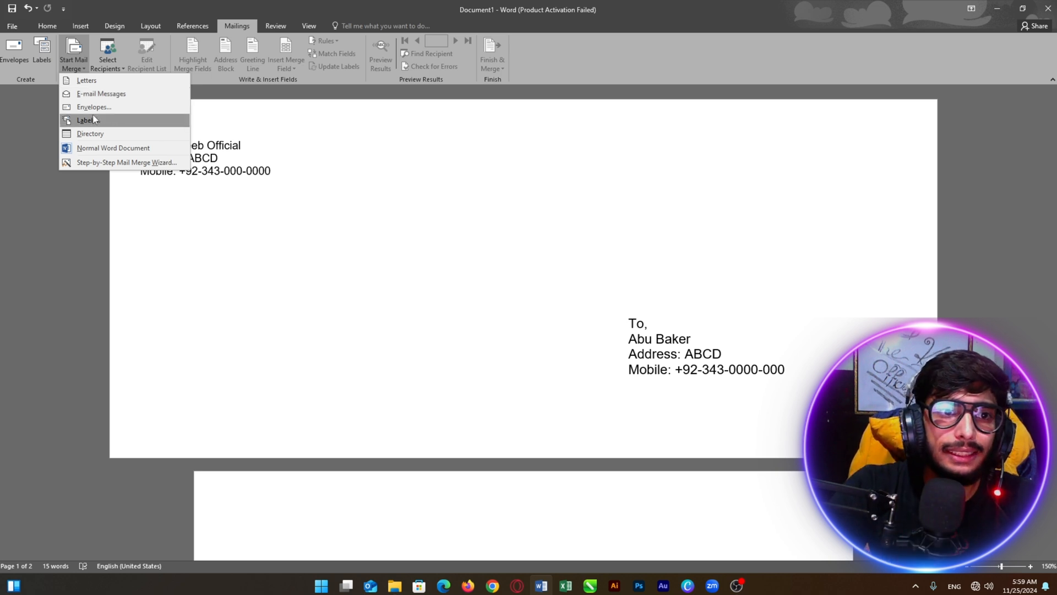
pyautogui.click(110, 149)
pyautogui.scroll(-3, 378, 172)
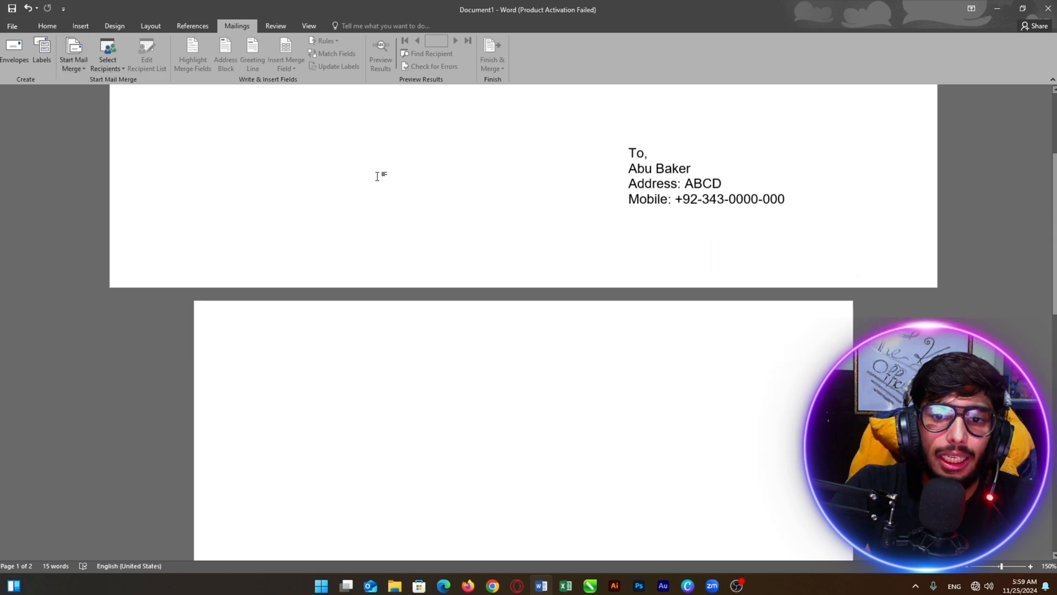
pyautogui.scroll(3, 401, 198)
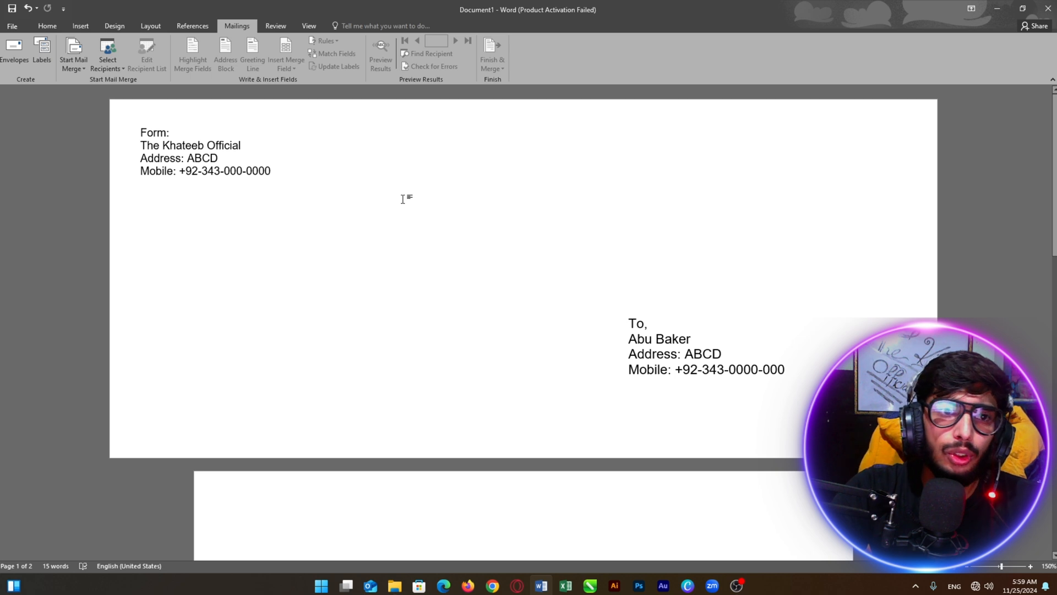
pyautogui.click(76, 69)
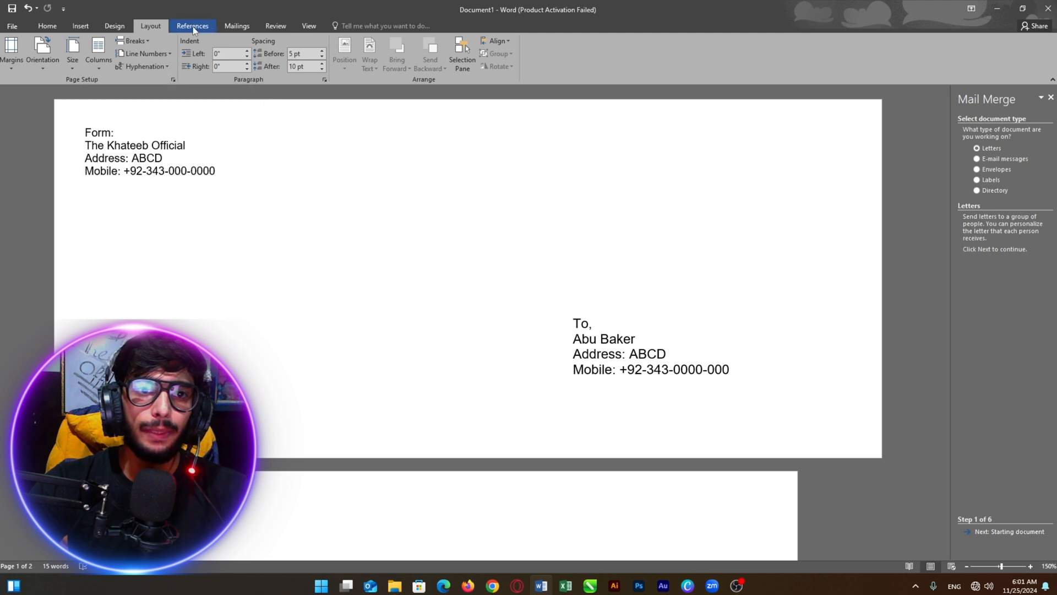
pyautogui.click(237, 26)
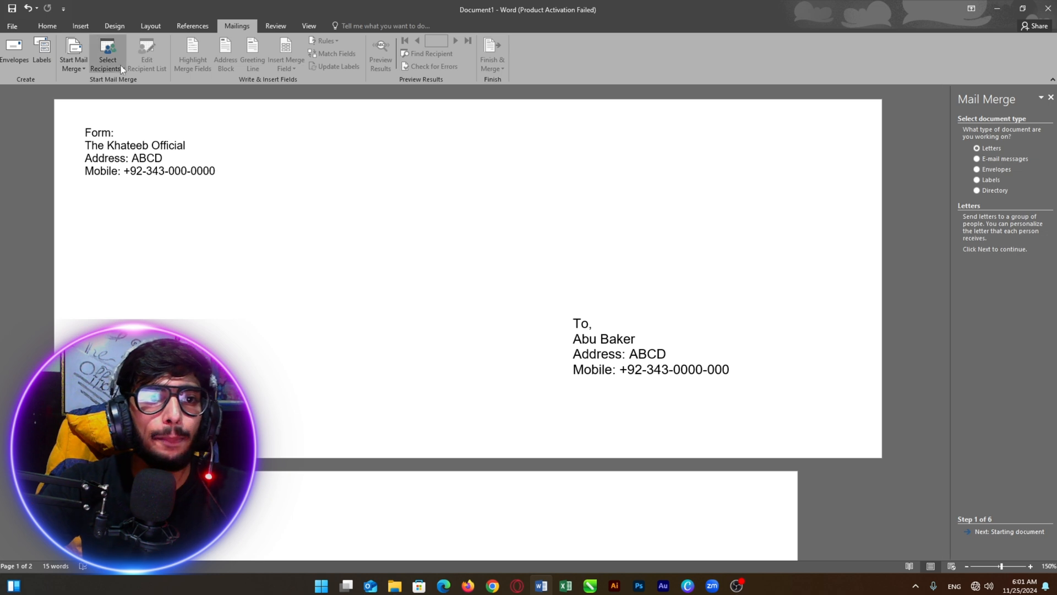
pyautogui.click(78, 69)
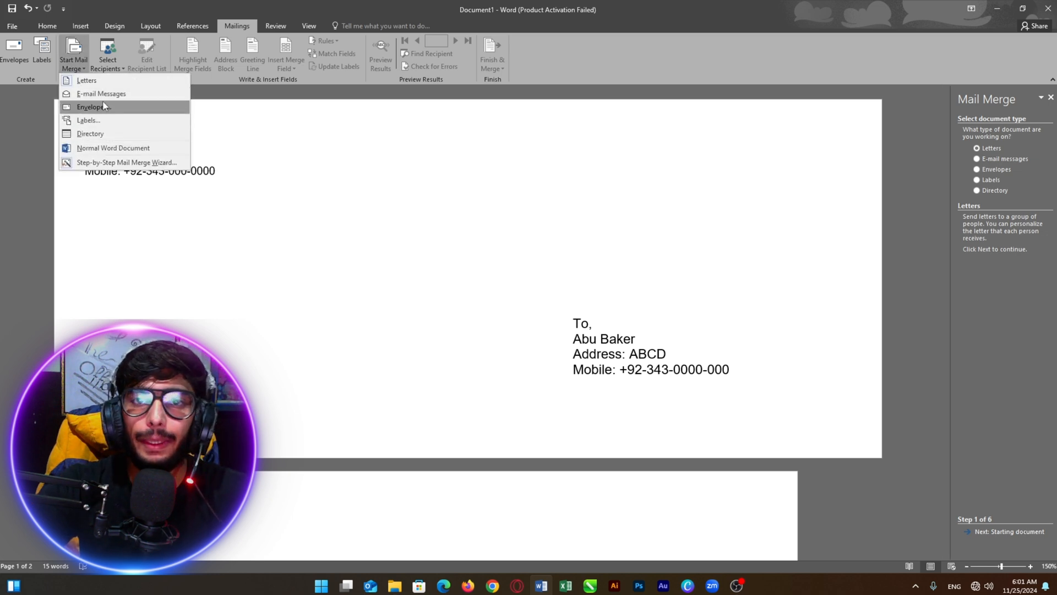
pyautogui.click(310, 186)
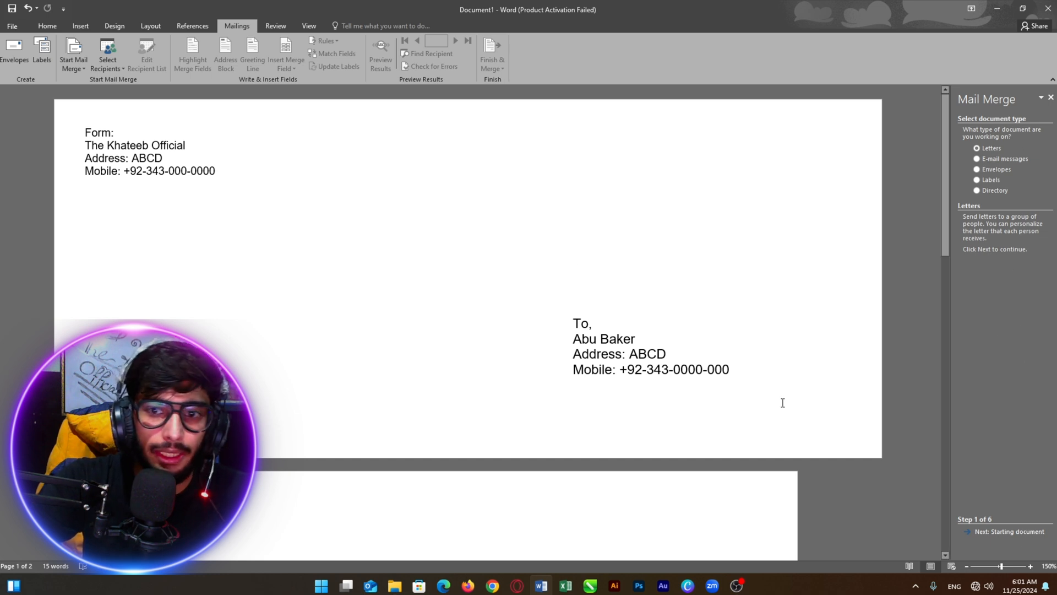
pyautogui.click(1051, 97)
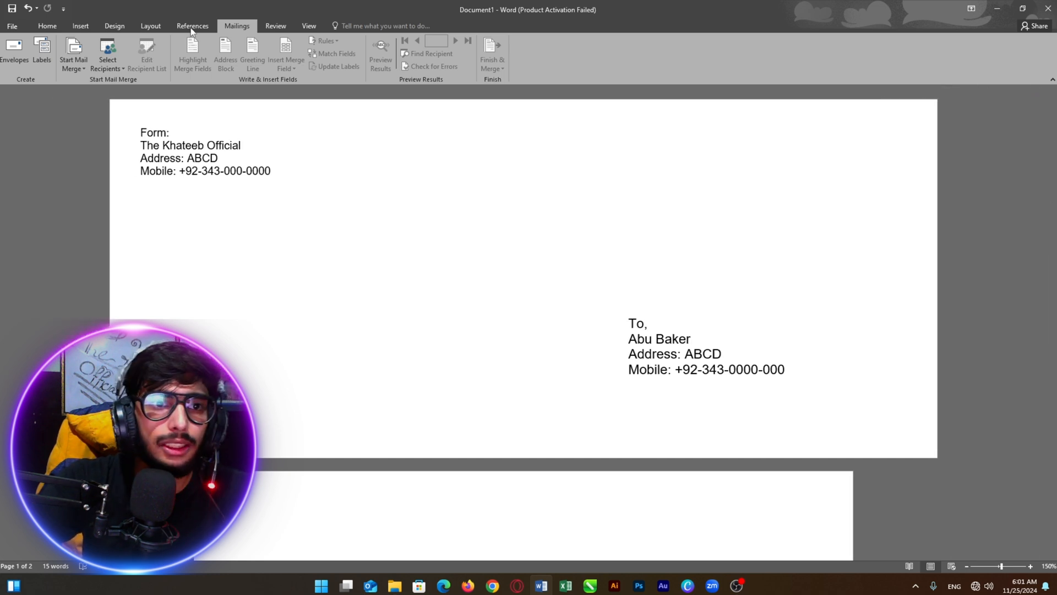
pyautogui.click(118, 70)
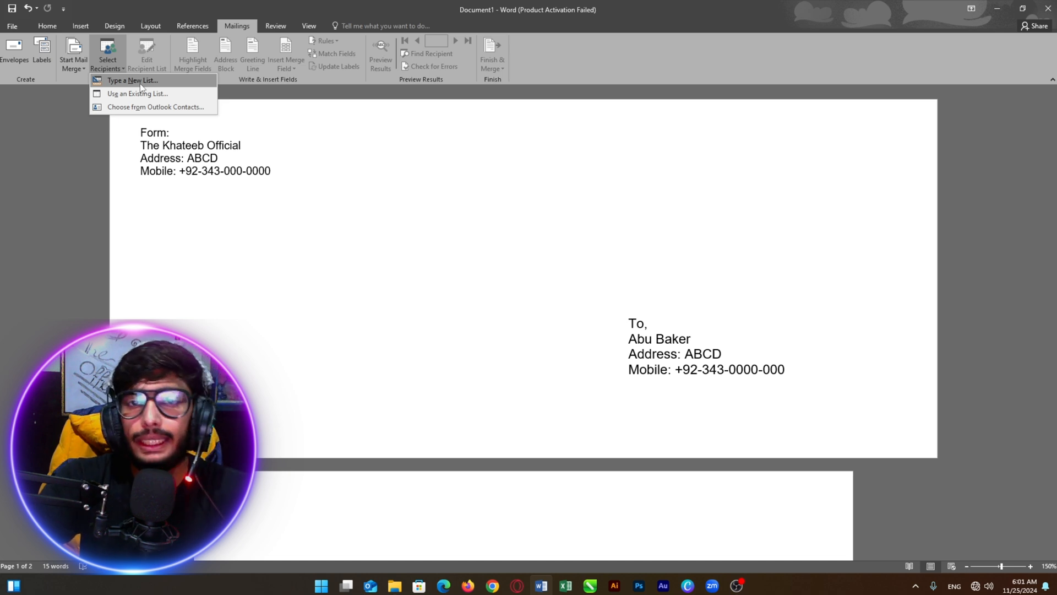
pyautogui.click(178, 72)
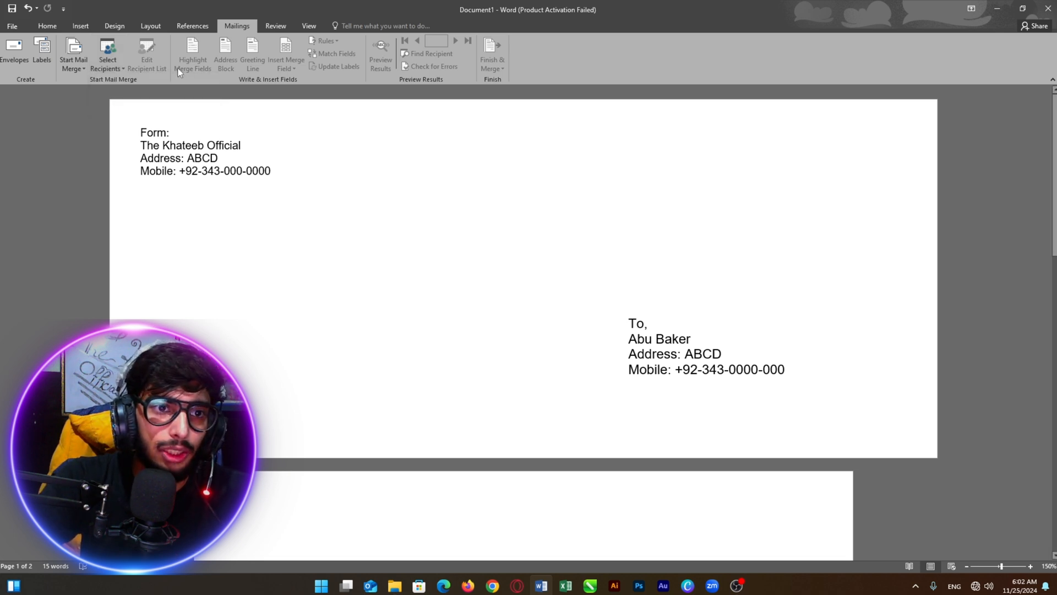
pyautogui.click(112, 73)
pyautogui.click(124, 92)
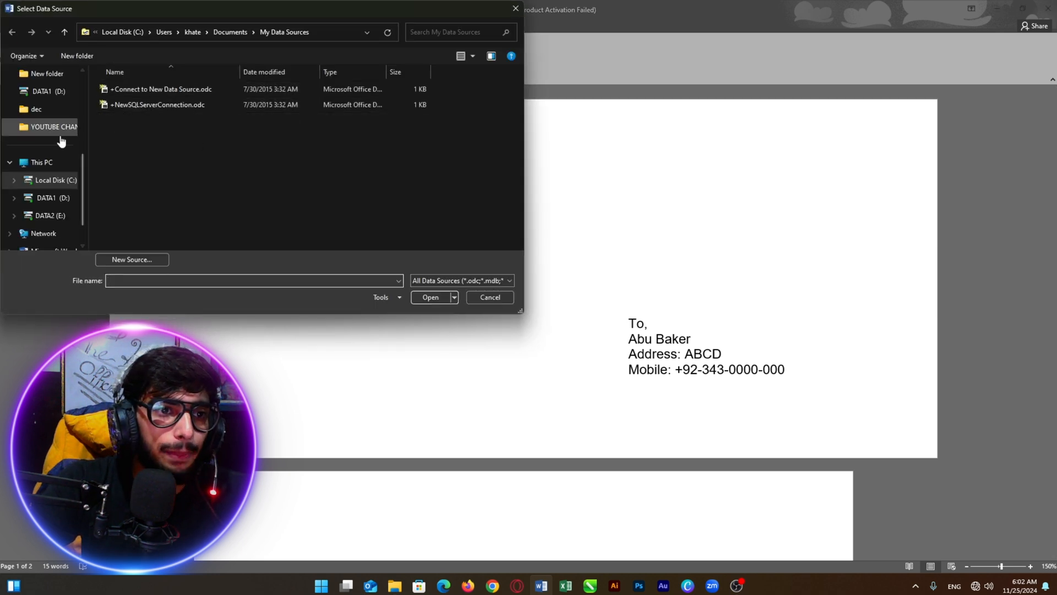
pyautogui.scroll(5, 56, 165)
pyautogui.click(55, 165)
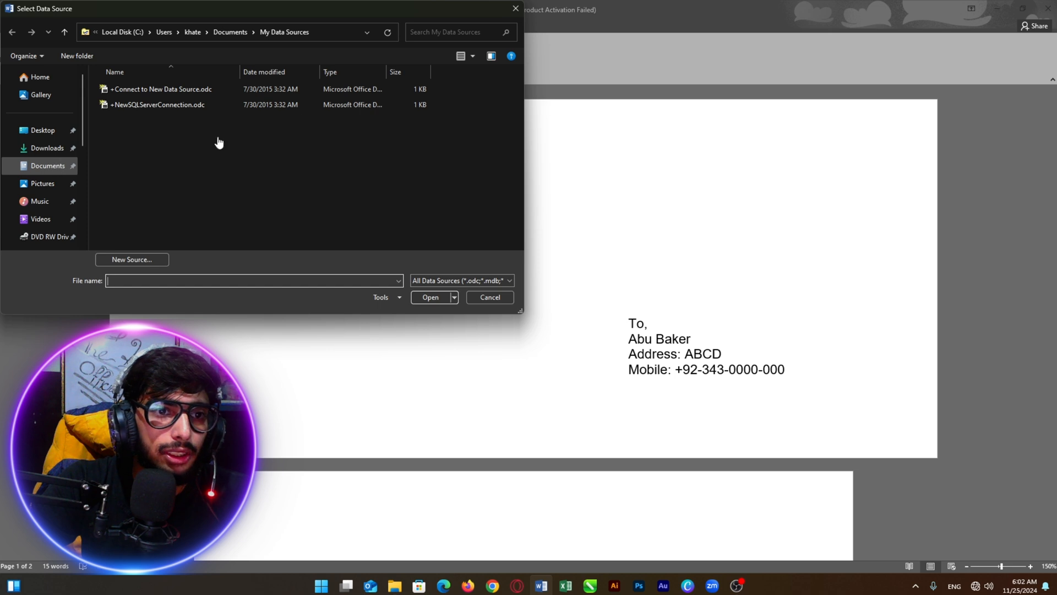
pyautogui.scroll(-5, 305, 143)
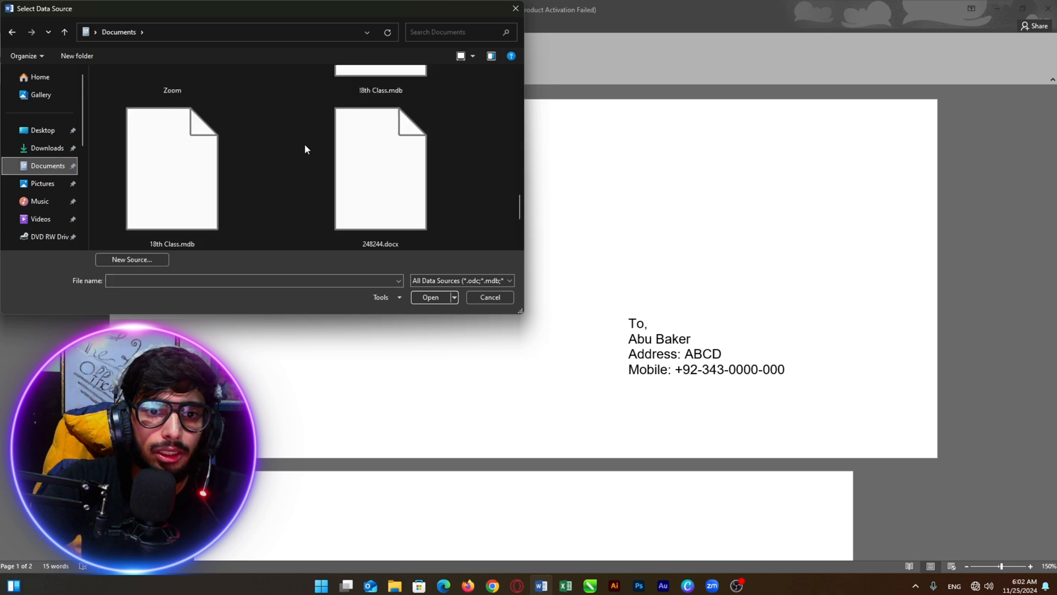
pyautogui.scroll(2, 386, 176)
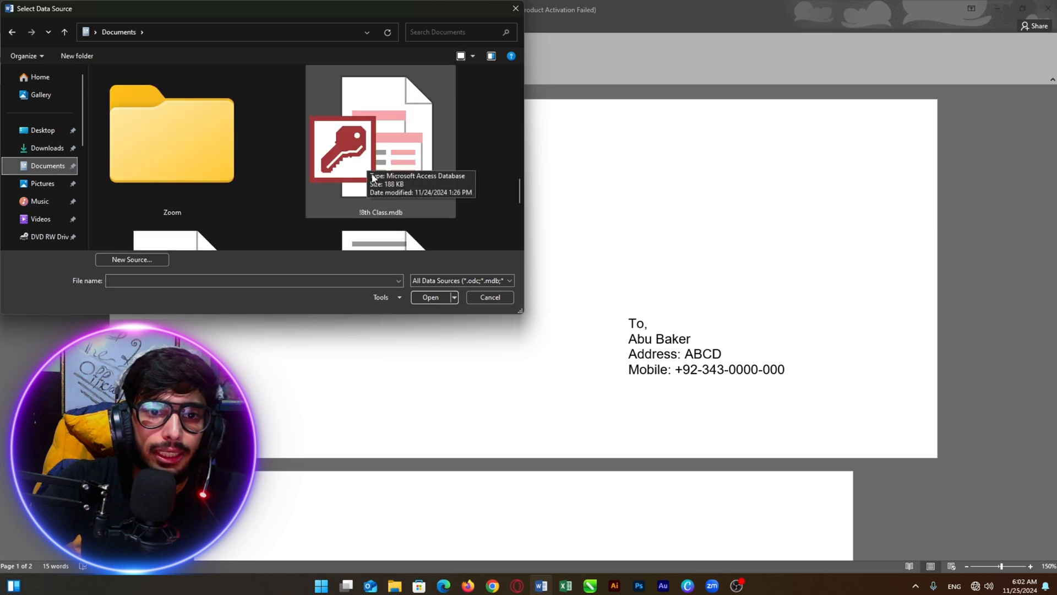
pyautogui.scroll(-3, 374, 180)
pyautogui.scroll(2, 326, 189)
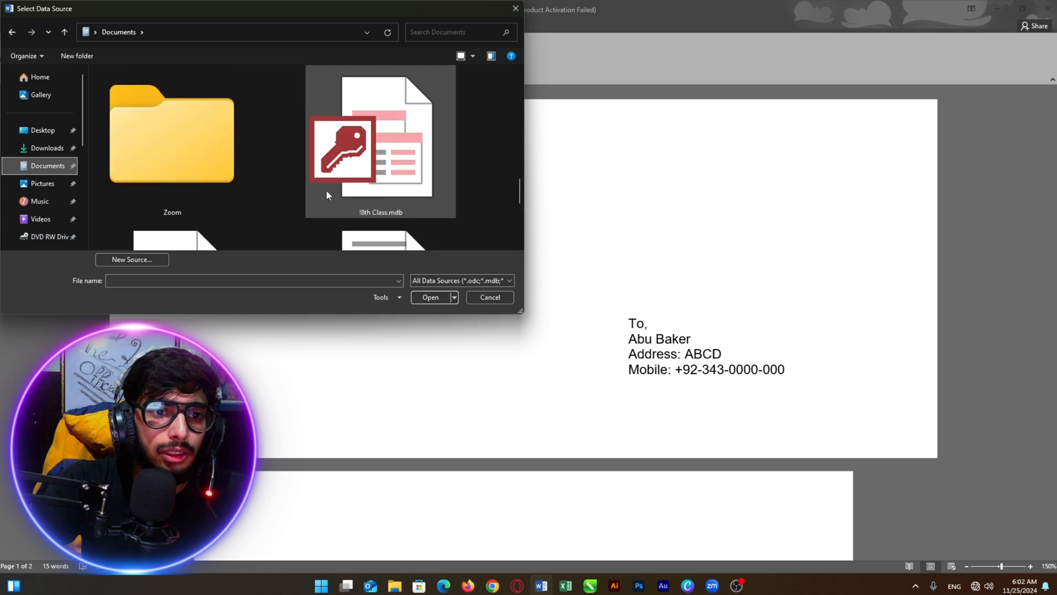
pyautogui.scroll(-1, 316, 183)
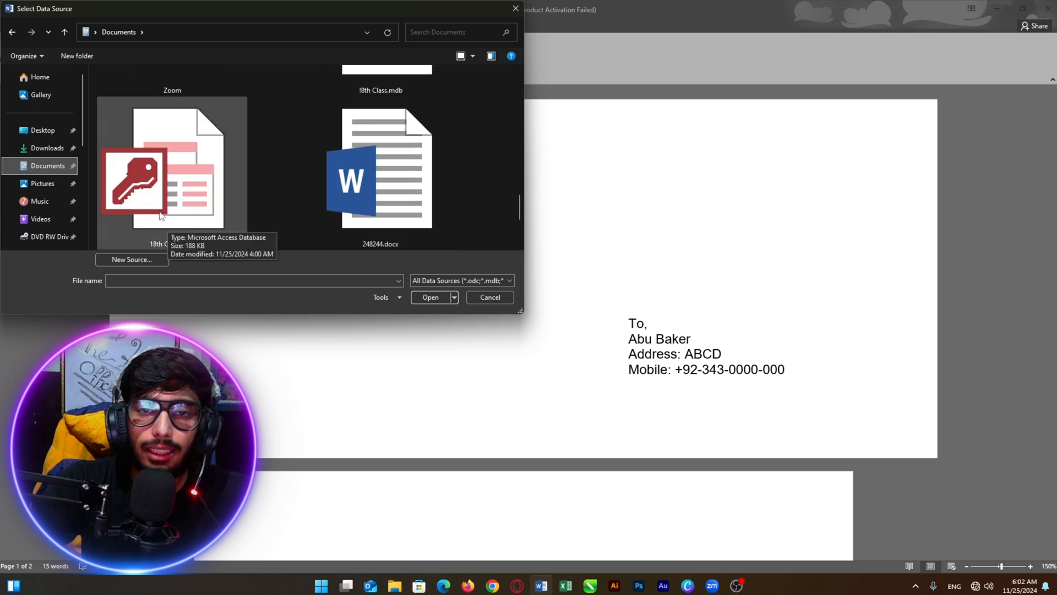
pyautogui.click(174, 205)
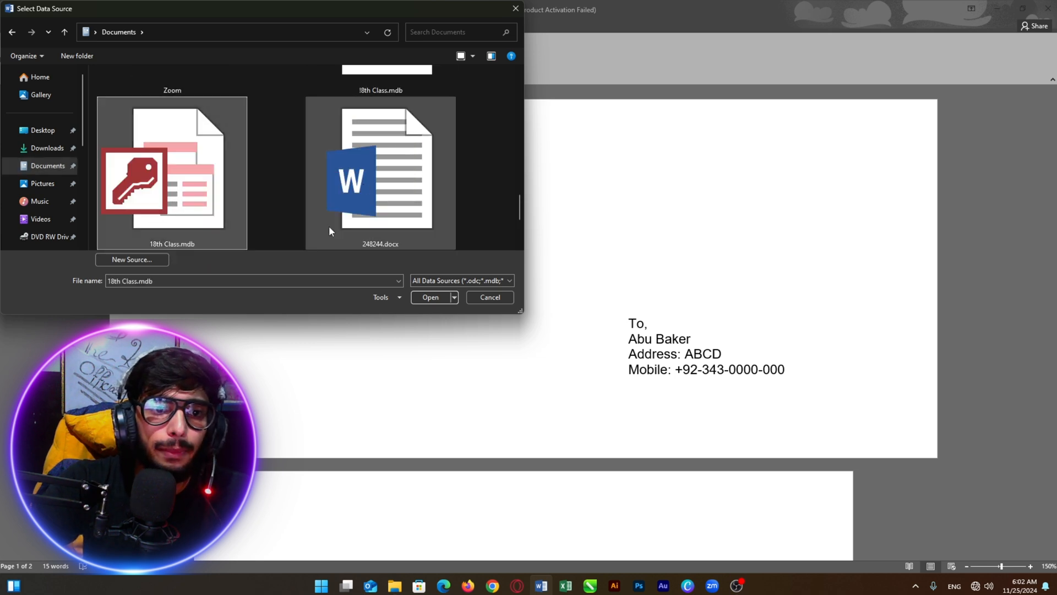
pyautogui.click(430, 298)
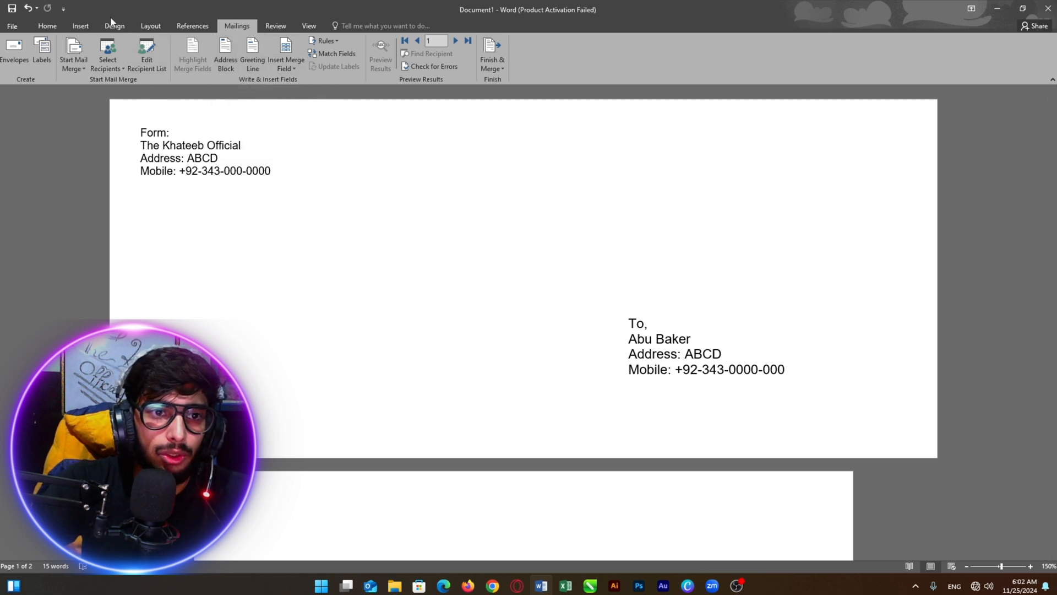
# Open Edit Recipient List from the Mailings tab
pyautogui.click(154, 61)
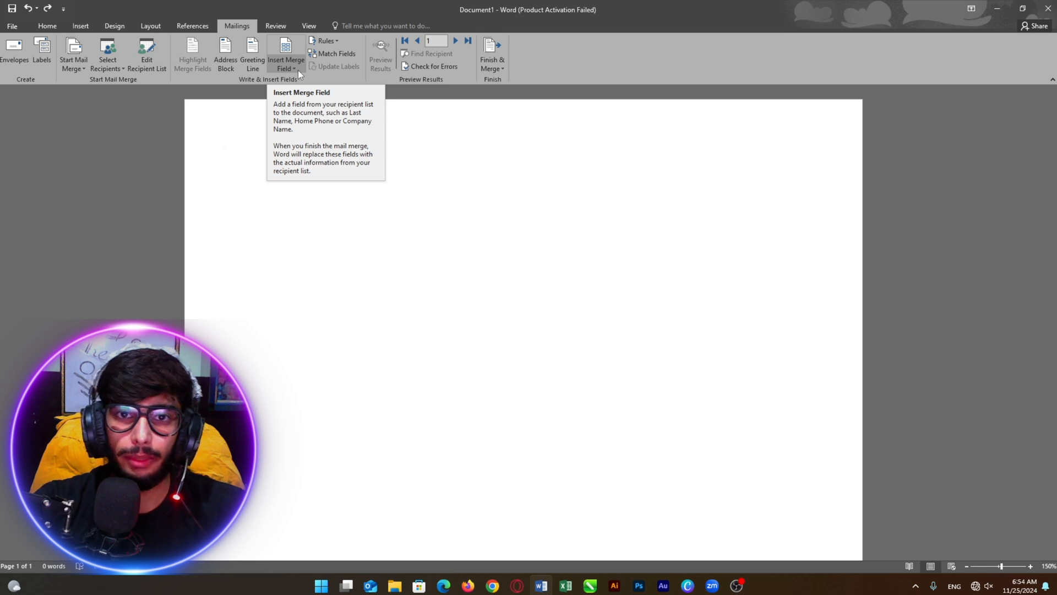
pyautogui.click(230, 68)
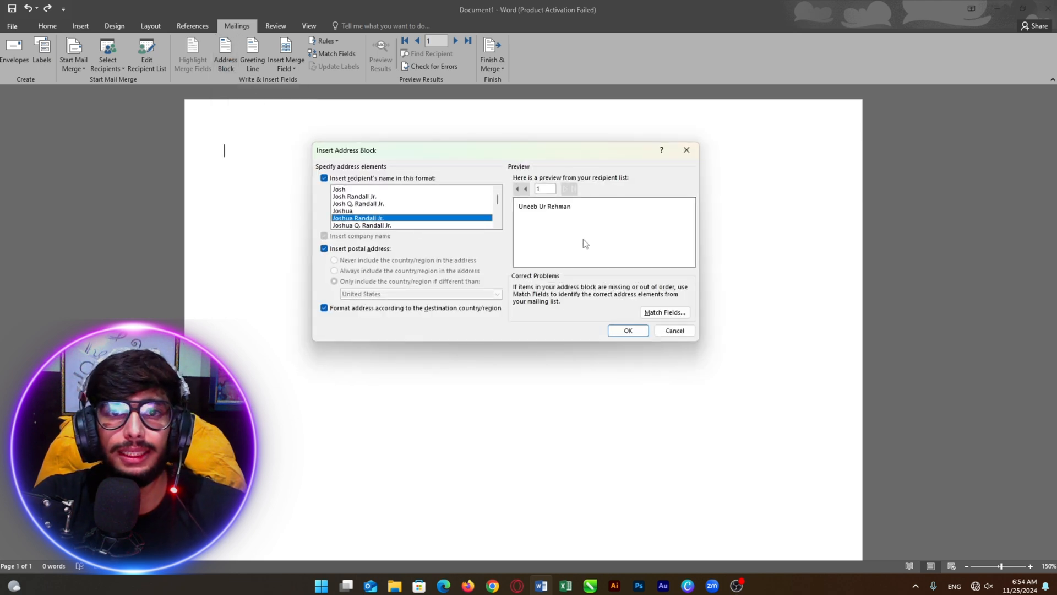
pyautogui.click(541, 188)
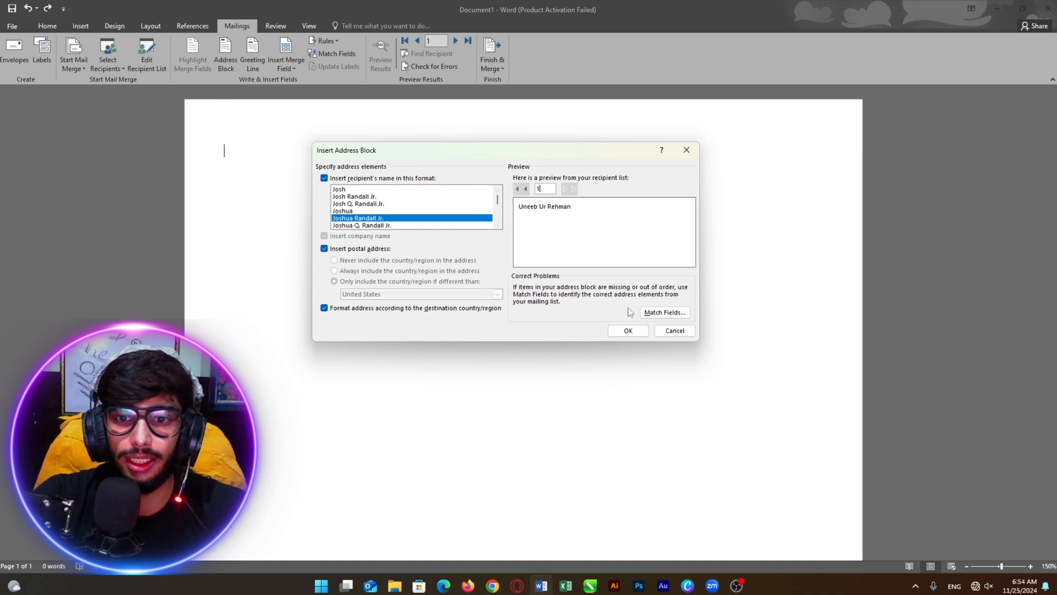
pyautogui.click(628, 330)
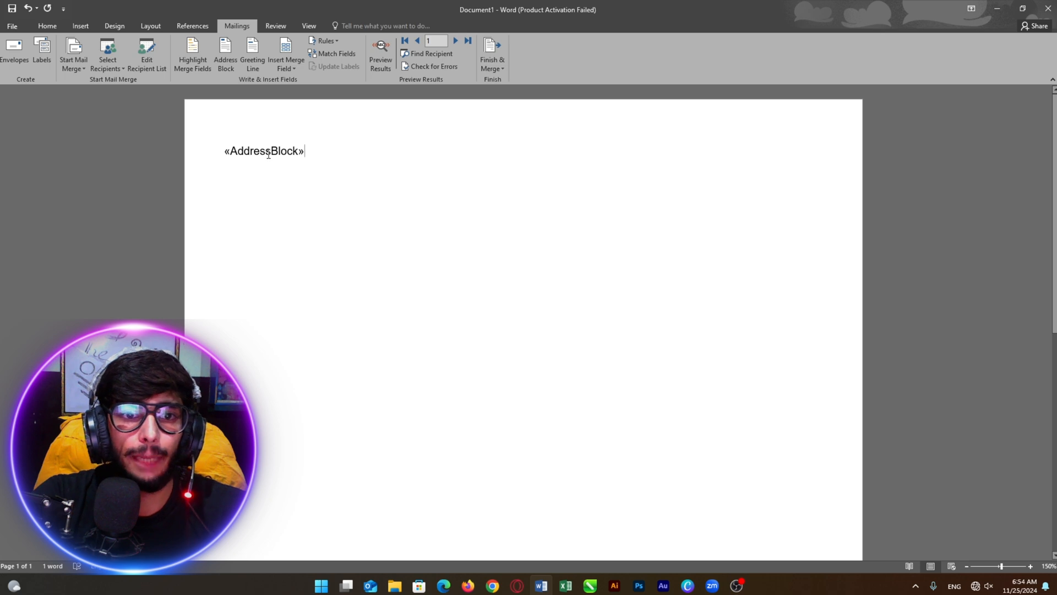
pyautogui.click(383, 65)
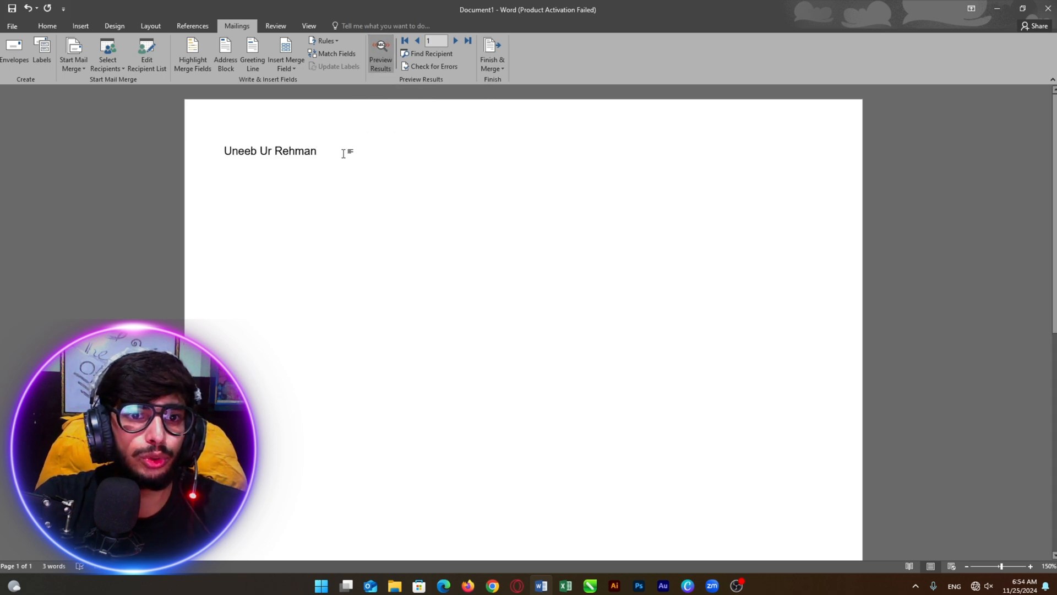
pyautogui.moveTo(347, 152); pyautogui.dragTo(224, 156)
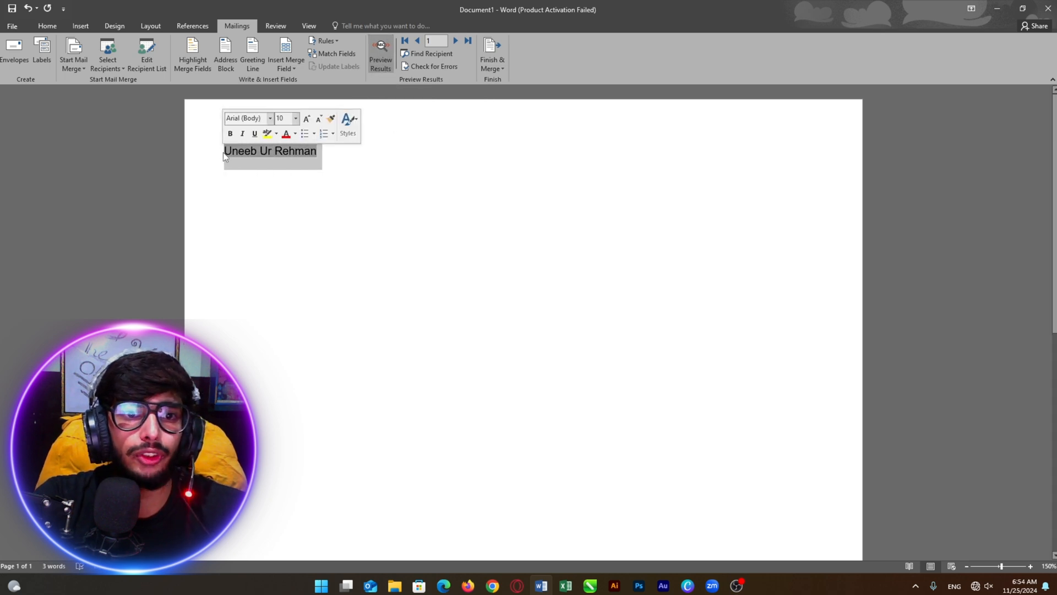
pyautogui.click(350, 175)
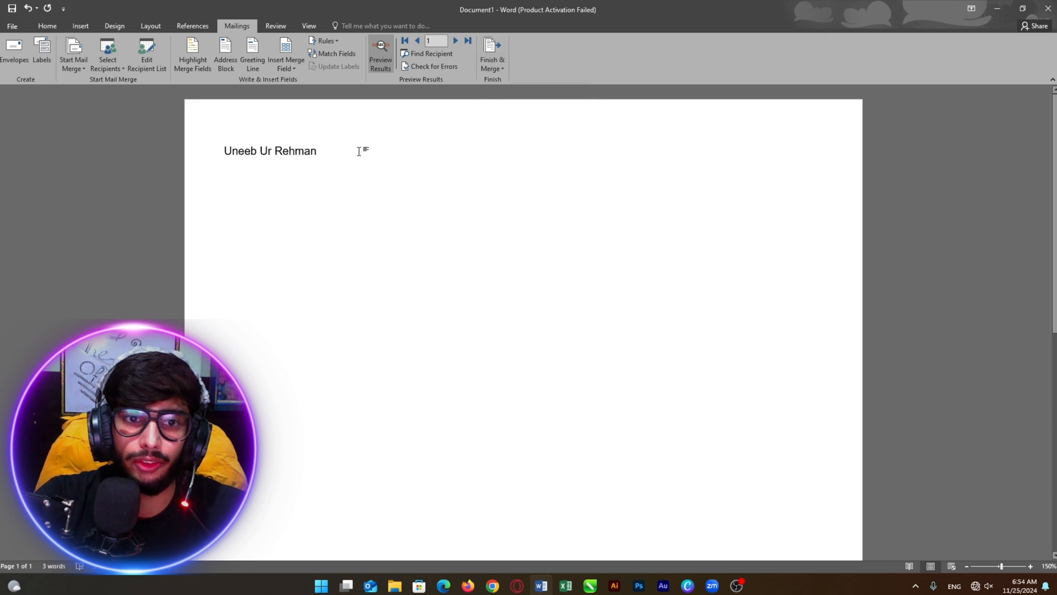
pyautogui.moveTo(361, 149); pyautogui.dragTo(247, 154)
pyautogui.click(381, 55)
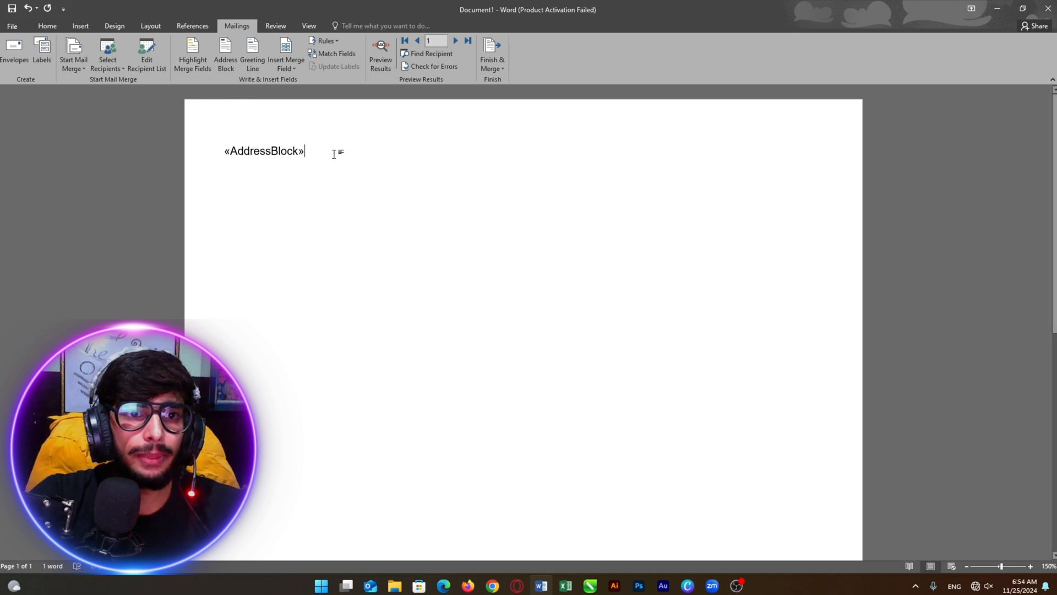
pyautogui.moveTo(309, 151); pyautogui.dragTo(190, 156)
pyautogui.press('BackSpace')
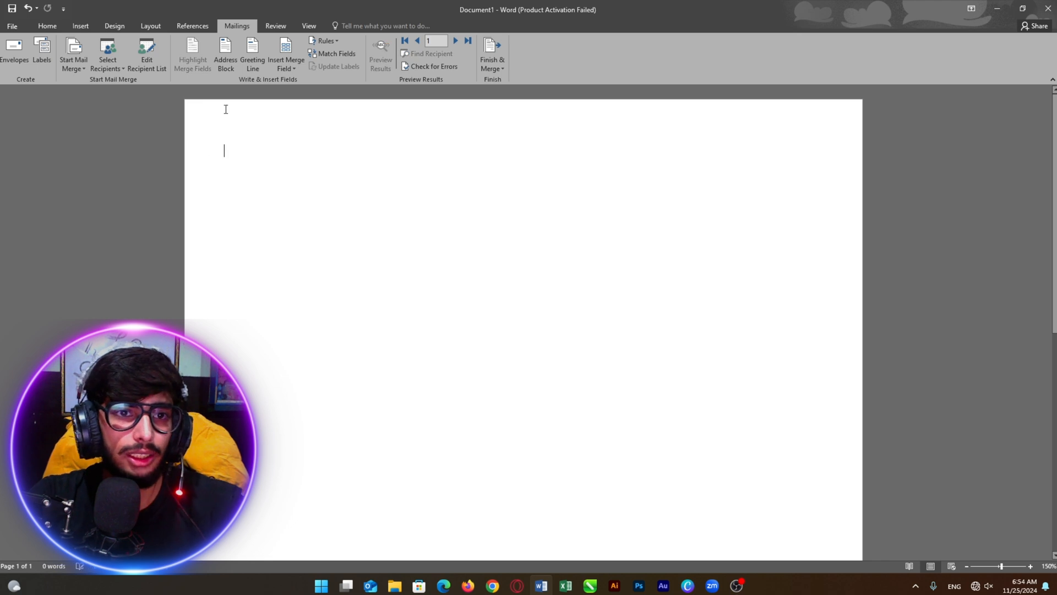
# Set the greeting line format to Dear, the recipient's full name, and a comma
pyautogui.click(254, 65)
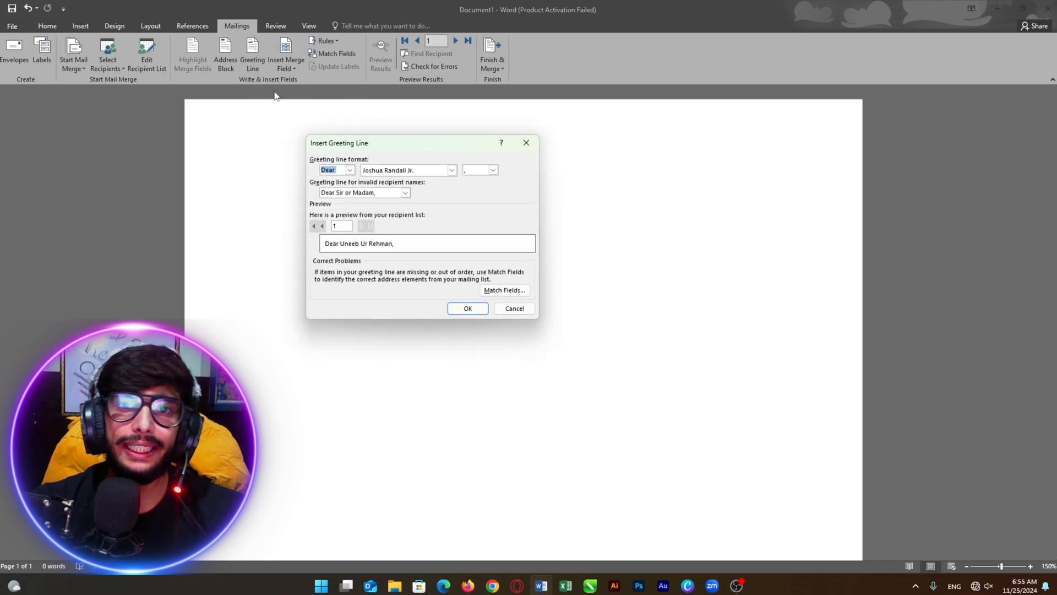
pyautogui.click(350, 170)
pyautogui.click(350, 170)
pyautogui.click(349, 170)
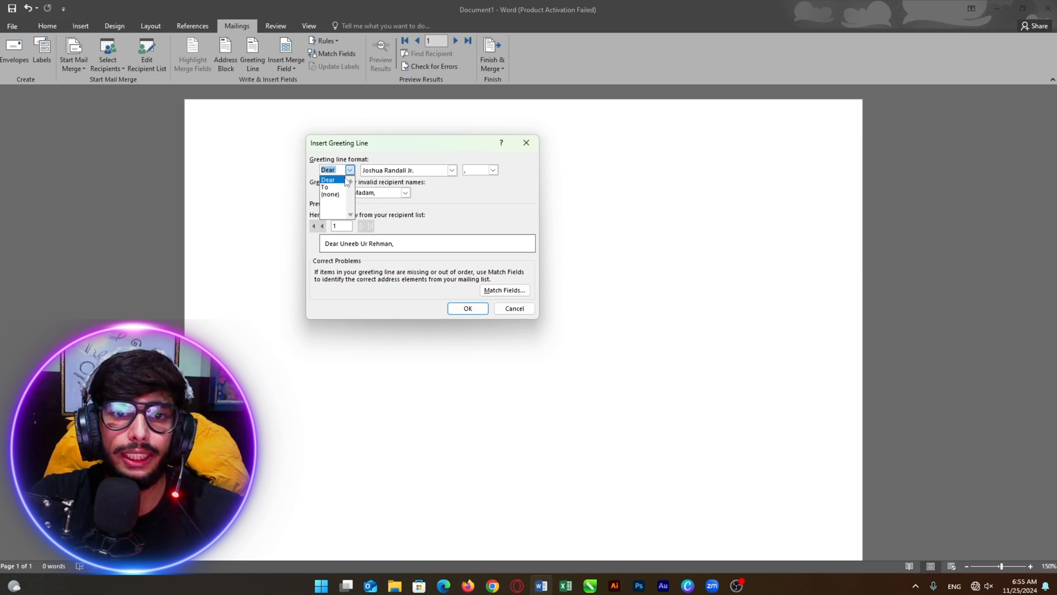
pyautogui.click(348, 179)
pyautogui.click(452, 170)
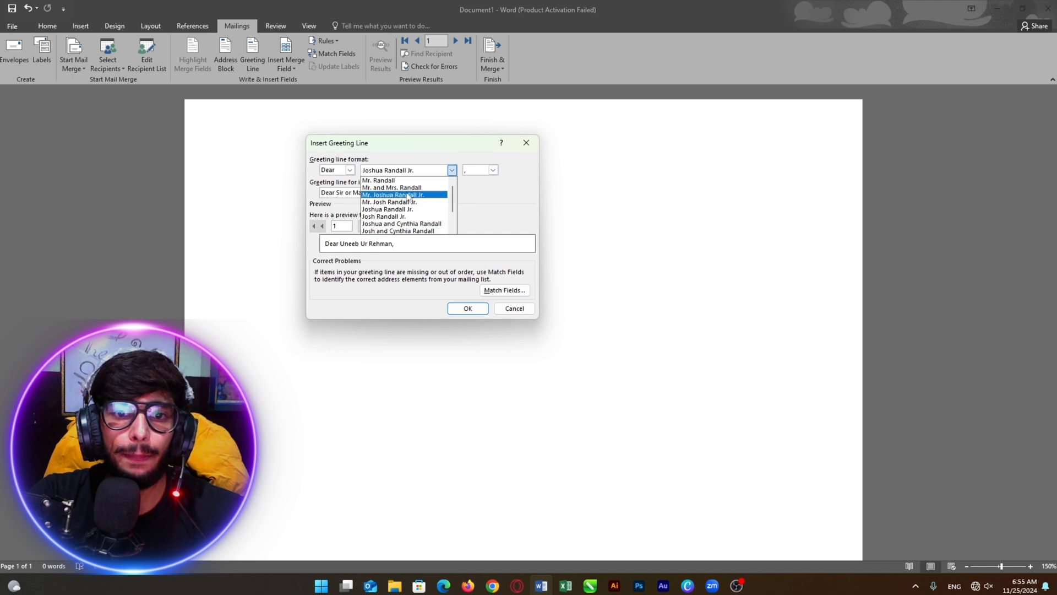
pyautogui.click(451, 171)
pyautogui.click(493, 170)
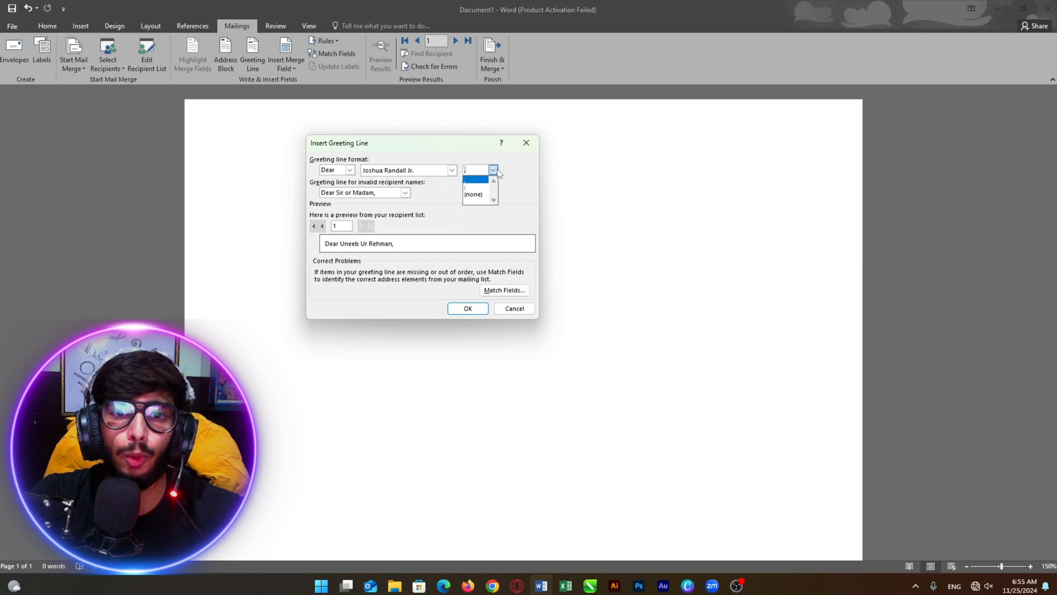
pyautogui.click(473, 186)
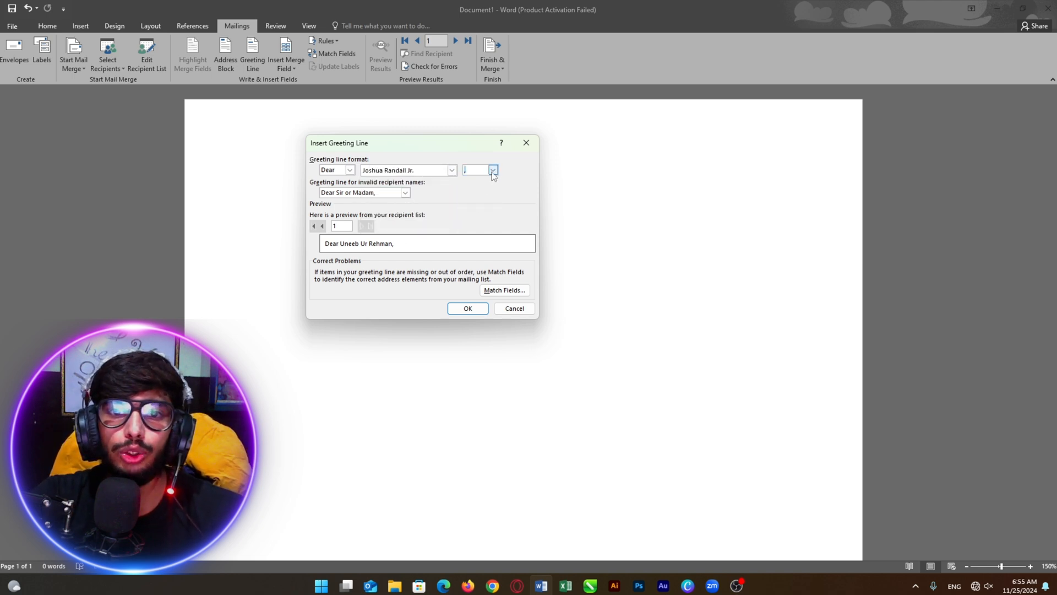
# Keep 'Dear Sir or Madam' as fallback, insert the greeting line, and toggle Preview Results
pyautogui.click(406, 192)
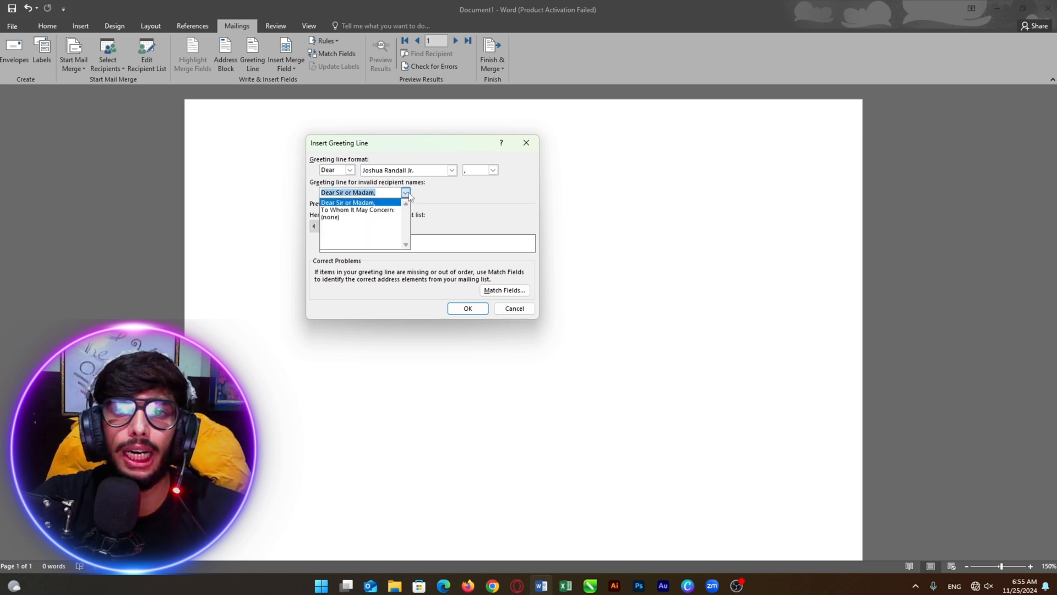
pyautogui.click(409, 195)
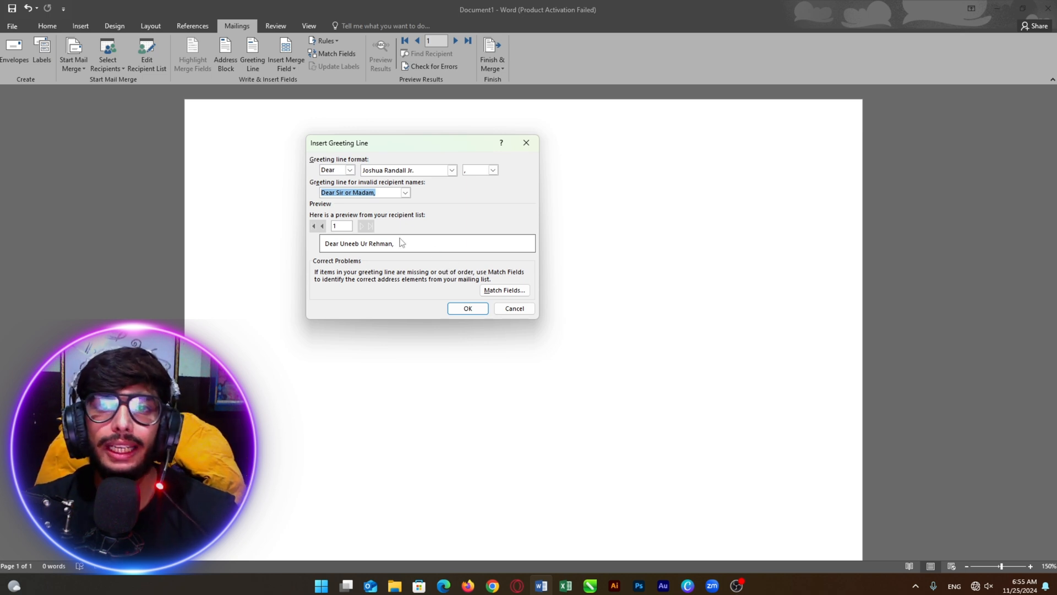
pyautogui.click(472, 308)
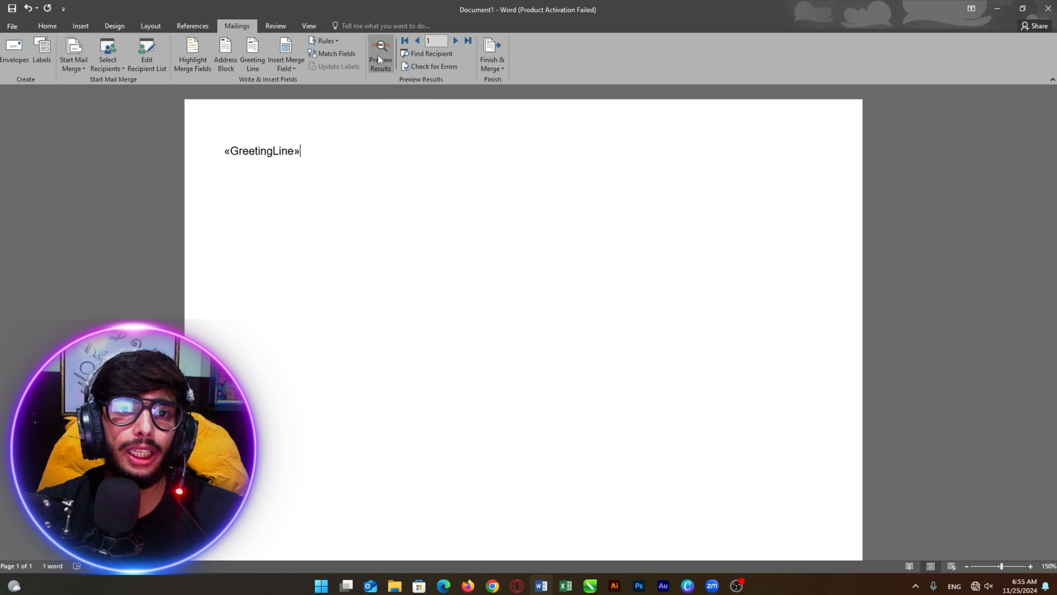
pyautogui.click(385, 64)
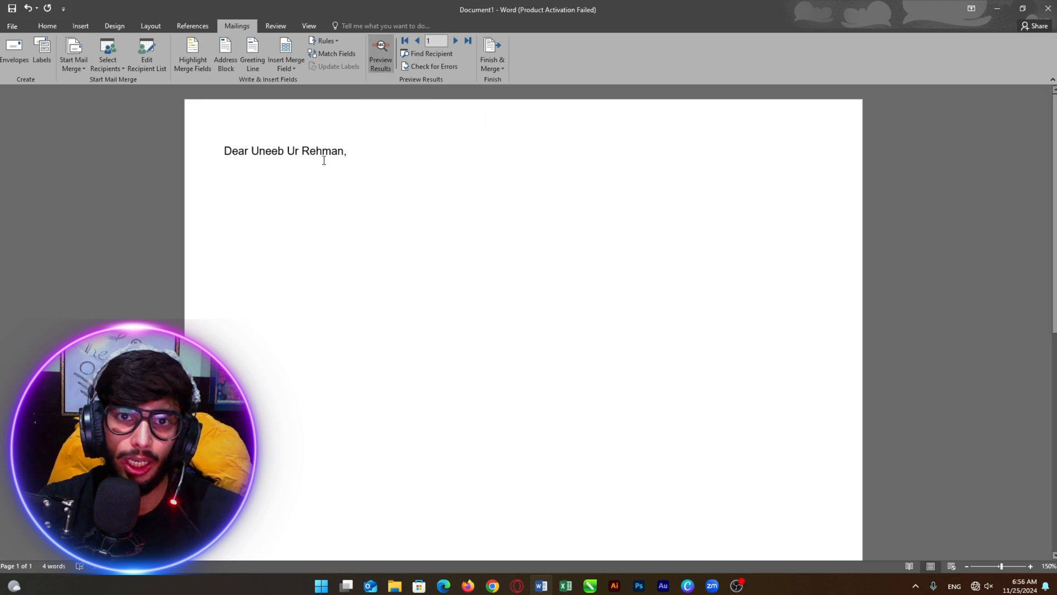
pyautogui.click(374, 62)
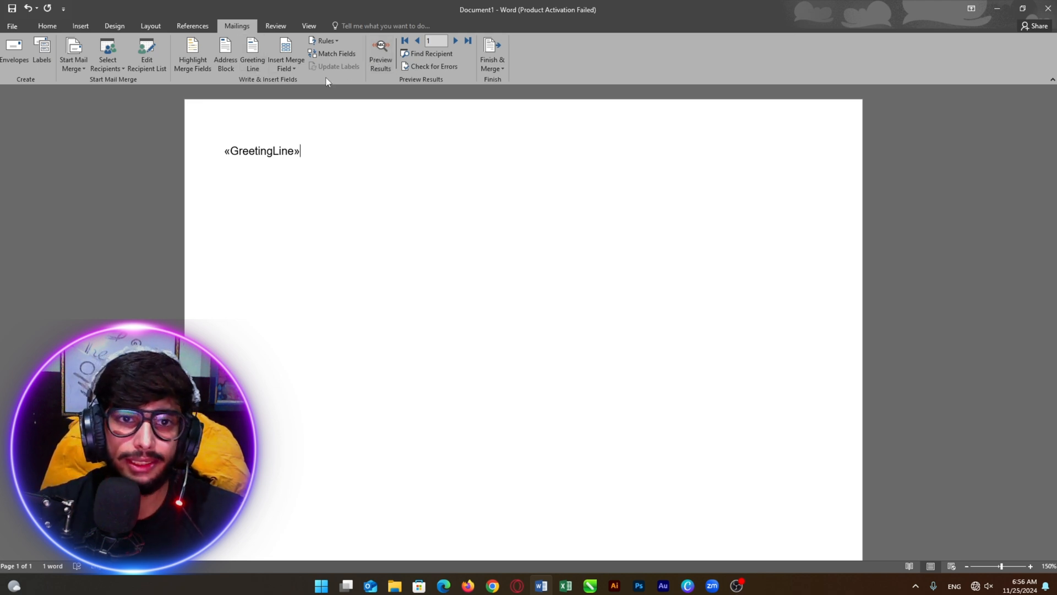
pyautogui.click(296, 67)
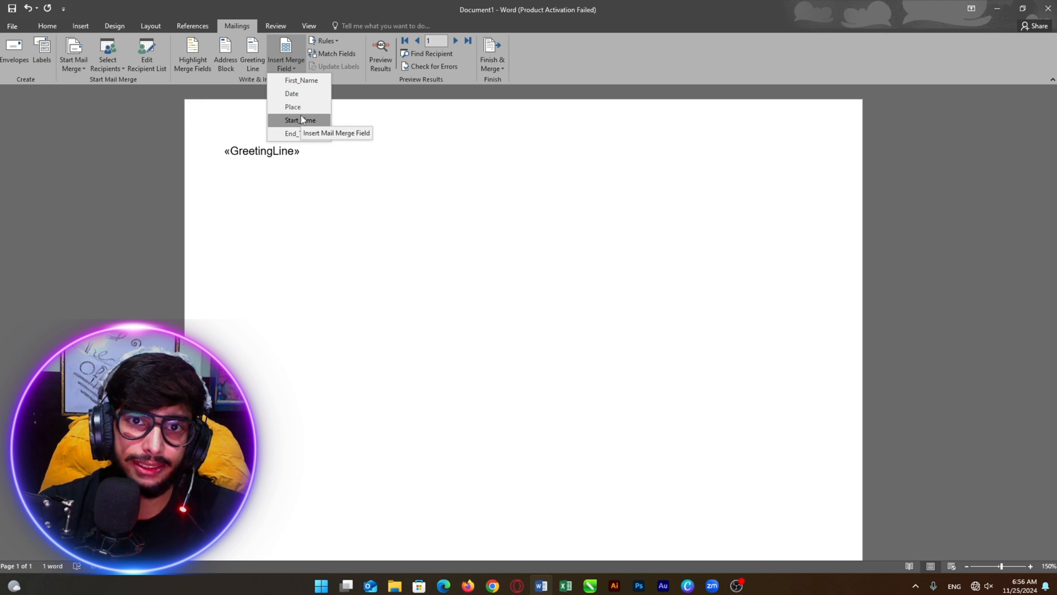
pyautogui.click(361, 121)
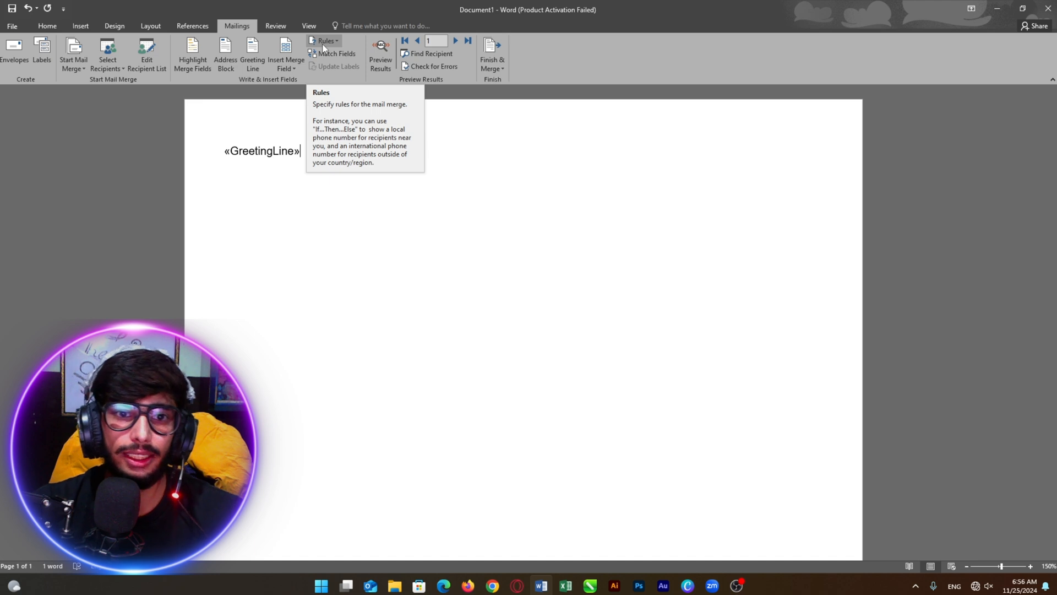
pyautogui.click(324, 42)
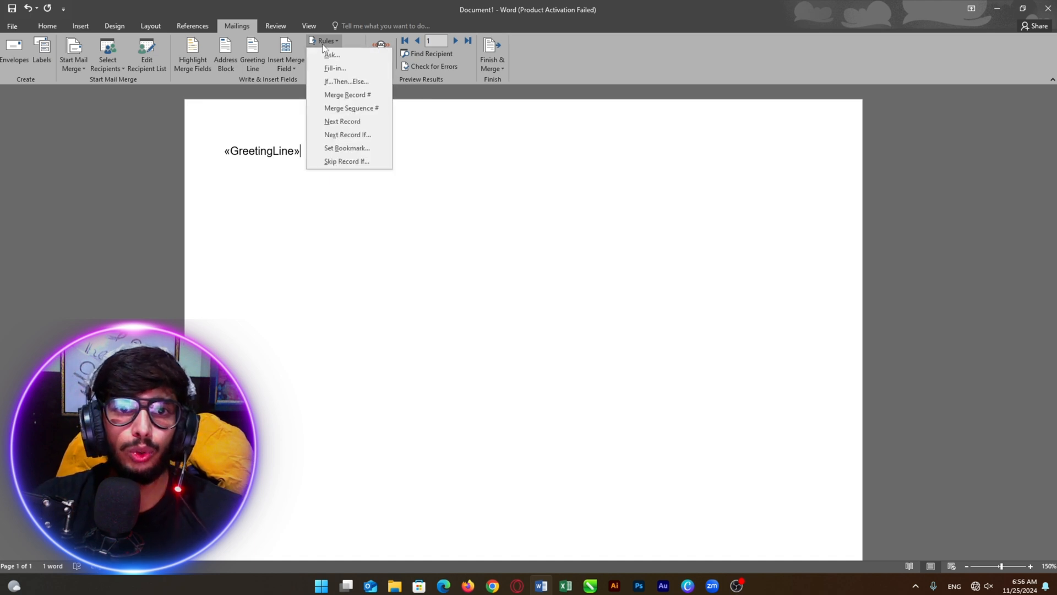
pyautogui.click(331, 83)
pyautogui.moveTo(457, 209); pyautogui.dragTo(484, 189)
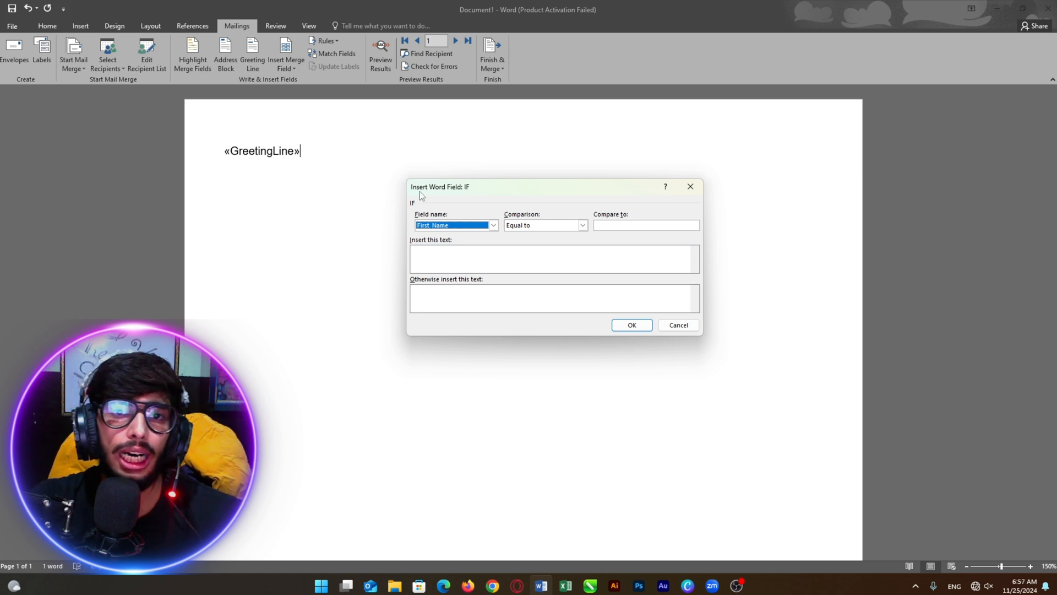
# Cancel the IF rule, delete the «GreetingLine» field, and check Match Fields
pyautogui.click(690, 188)
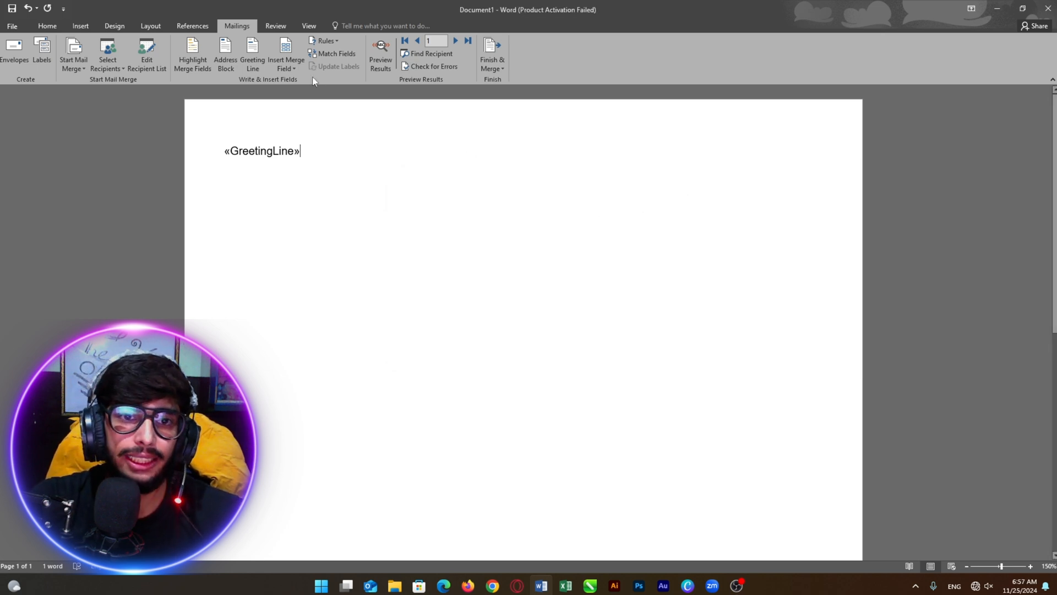
pyautogui.moveTo(339, 154); pyautogui.dragTo(223, 150)
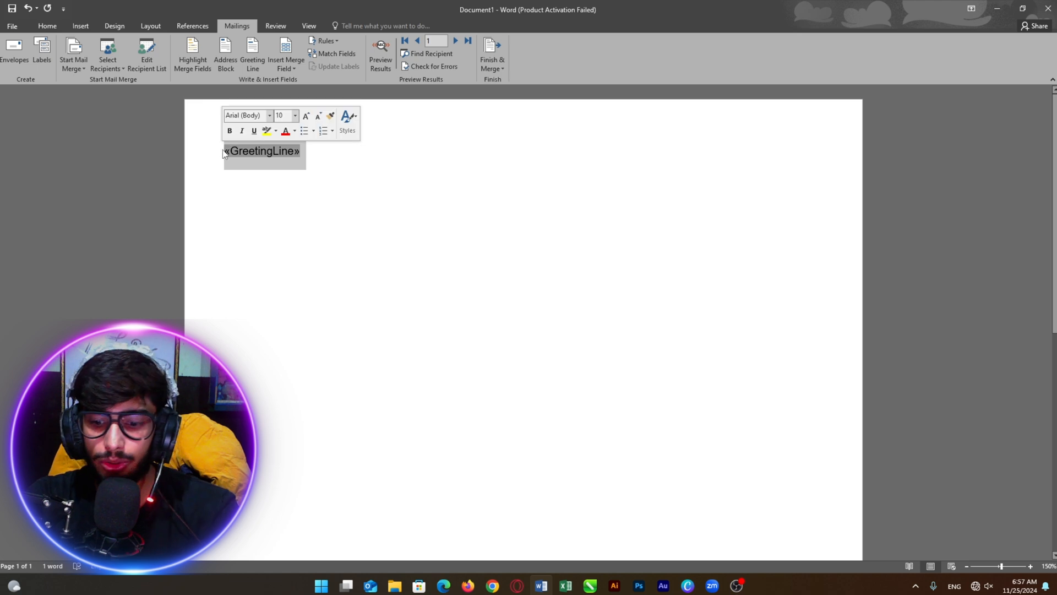
pyautogui.press('Delete')
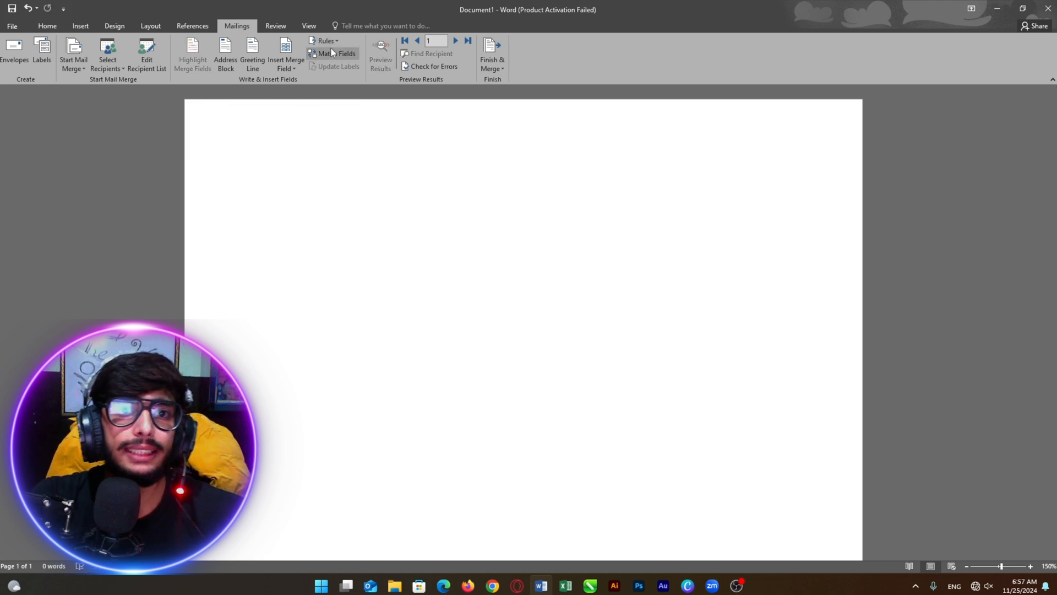
pyautogui.click(337, 54)
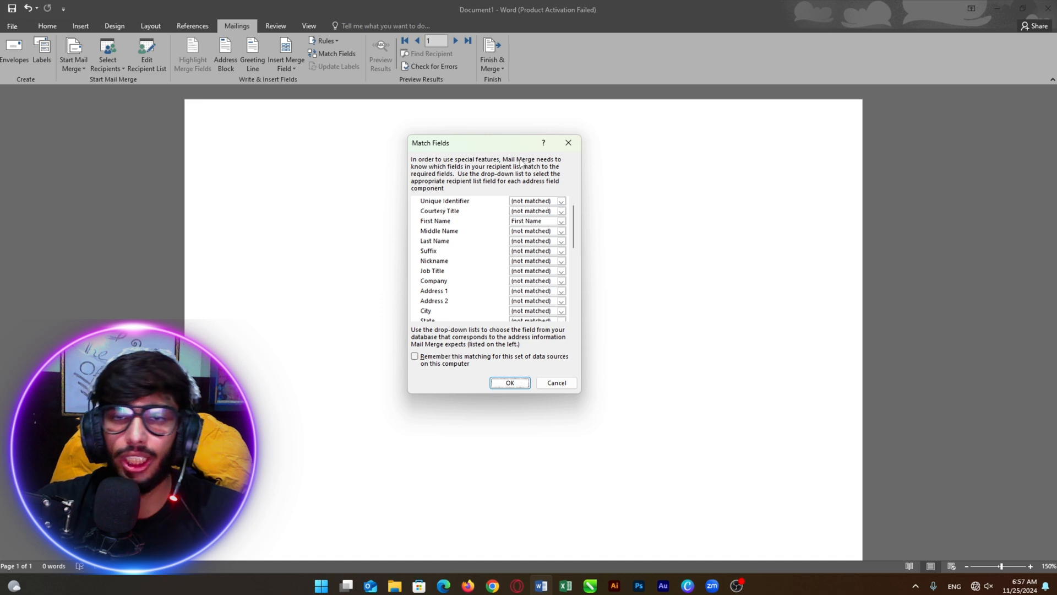
pyautogui.click(568, 144)
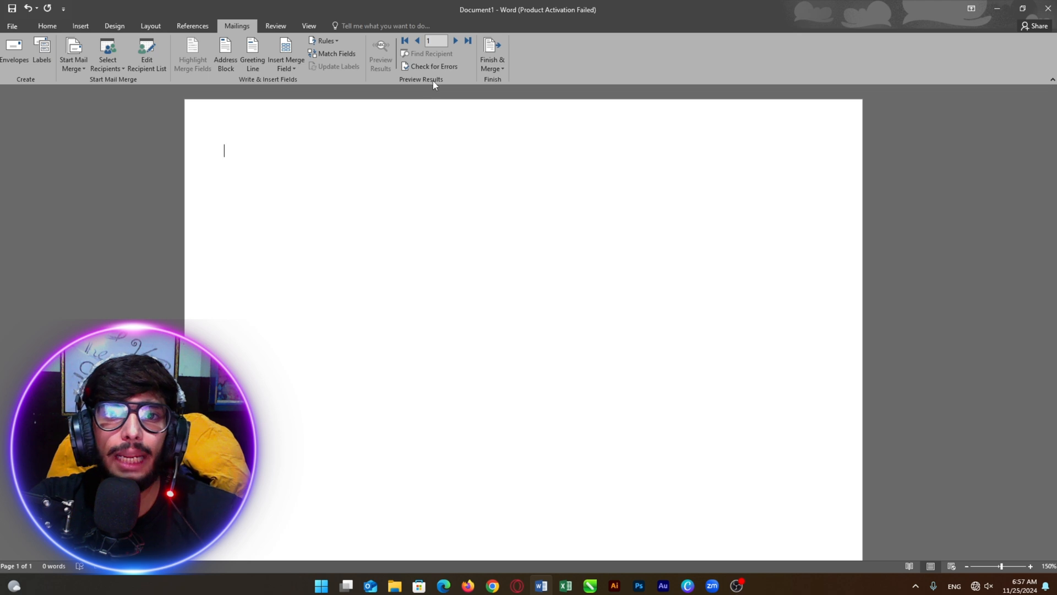
pyautogui.click(285, 65)
# Insert the «First_Name», «Date» and «Place» merge fields, each on its own line
pyautogui.click(296, 83)
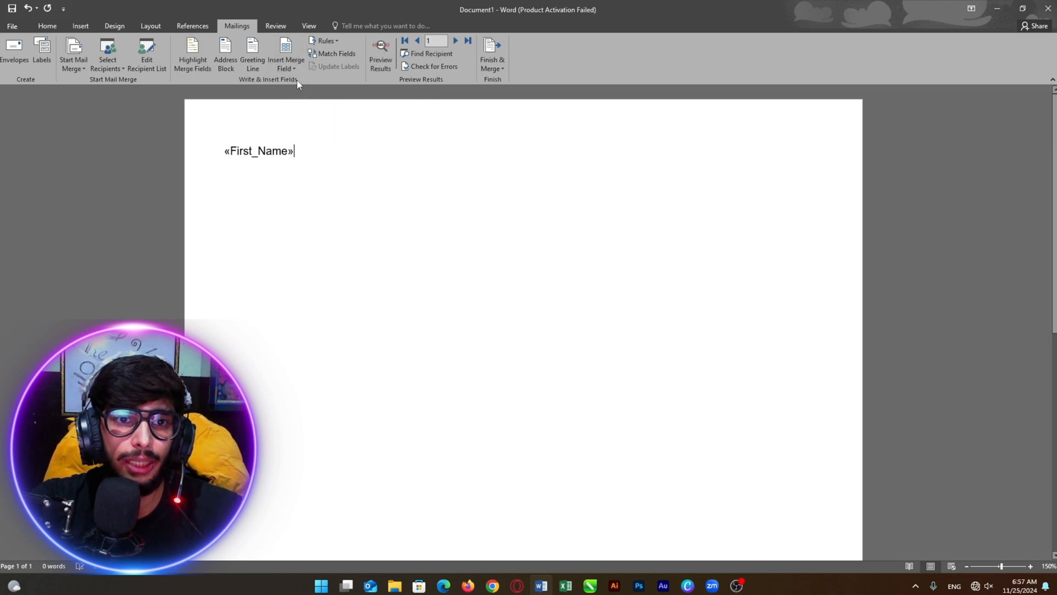
pyautogui.press('Return')
pyautogui.click(297, 68)
pyautogui.click(297, 95)
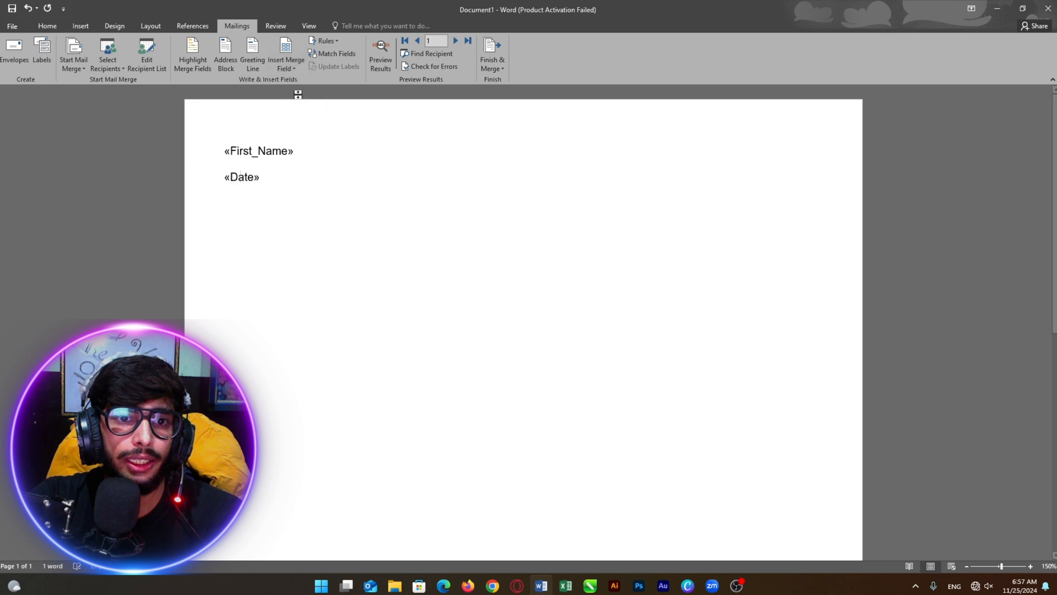
pyautogui.press('Return')
pyautogui.click(293, 68)
pyautogui.click(297, 111)
pyautogui.press('Return')
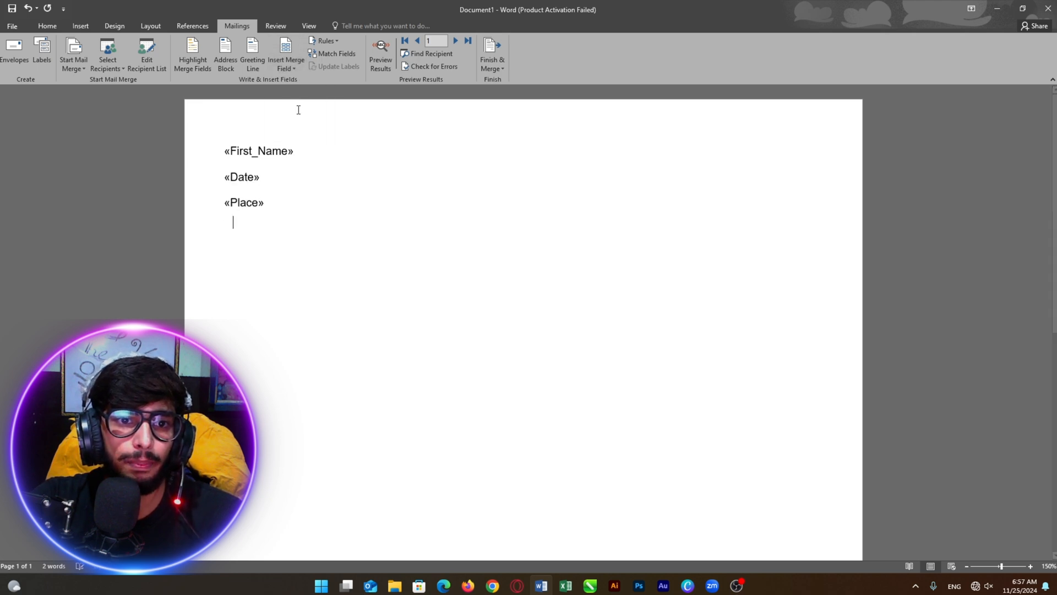
# Add «Start_Time» and «End_Time» on new lines below «Place», then check all five lines
pyautogui.click(295, 67)
pyautogui.click(302, 121)
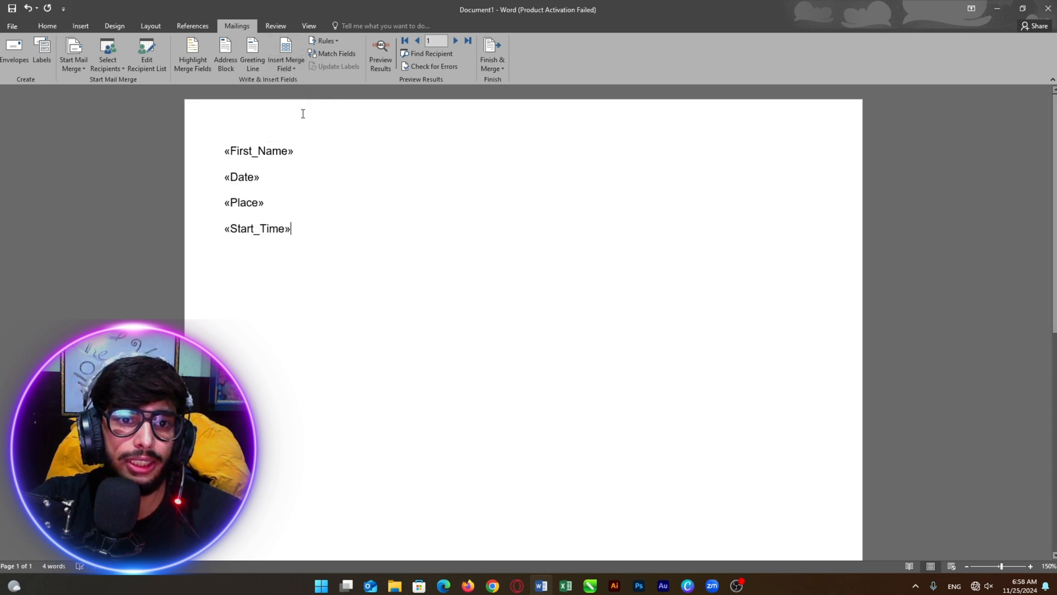
pyautogui.press('Return')
pyautogui.click(292, 70)
pyautogui.click(303, 134)
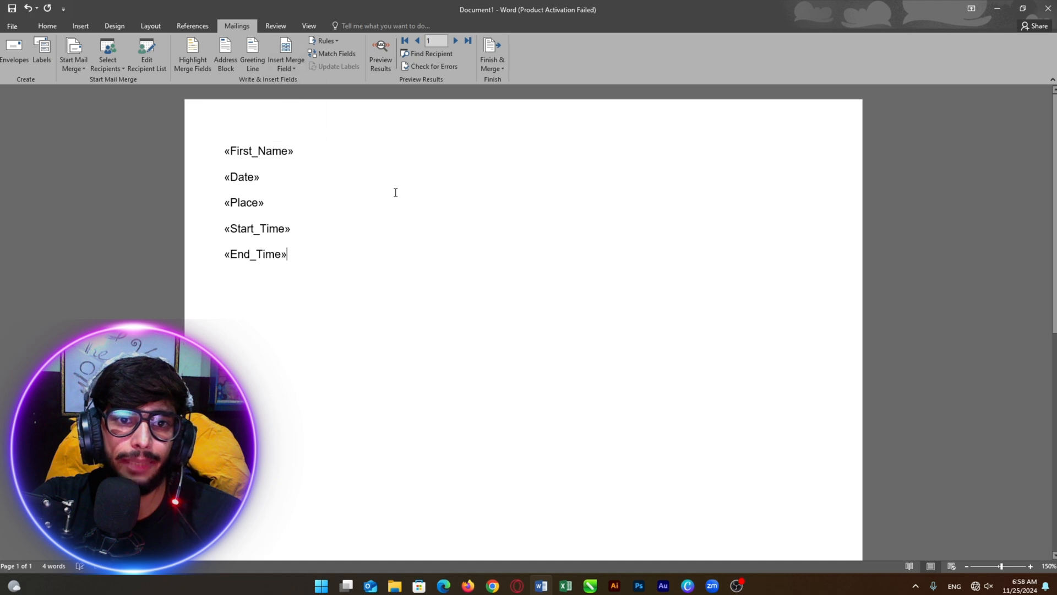
pyautogui.moveTo(335, 264); pyautogui.dragTo(174, 145)
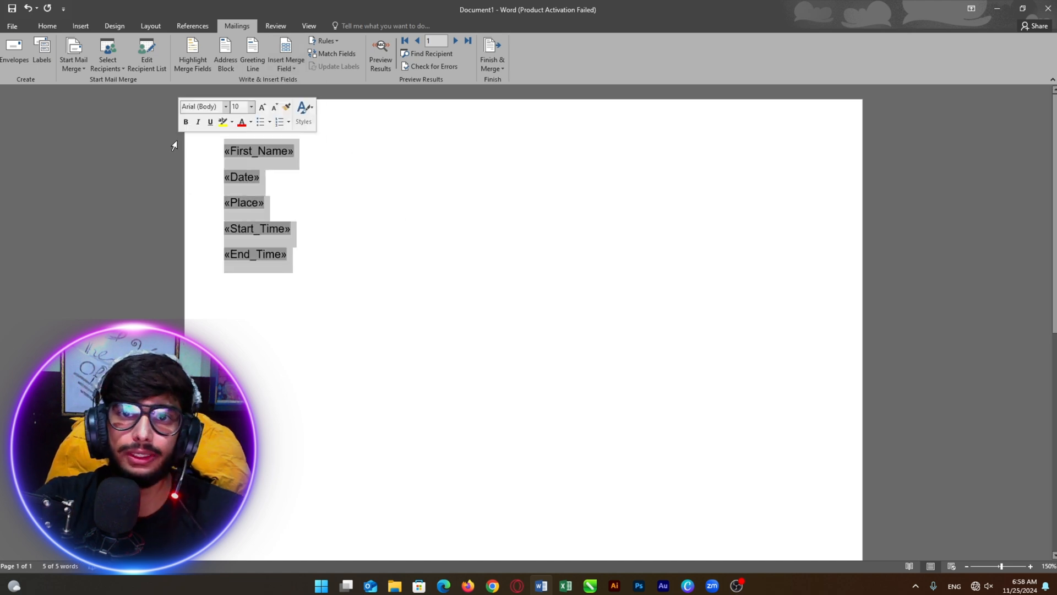
pyautogui.click(311, 202)
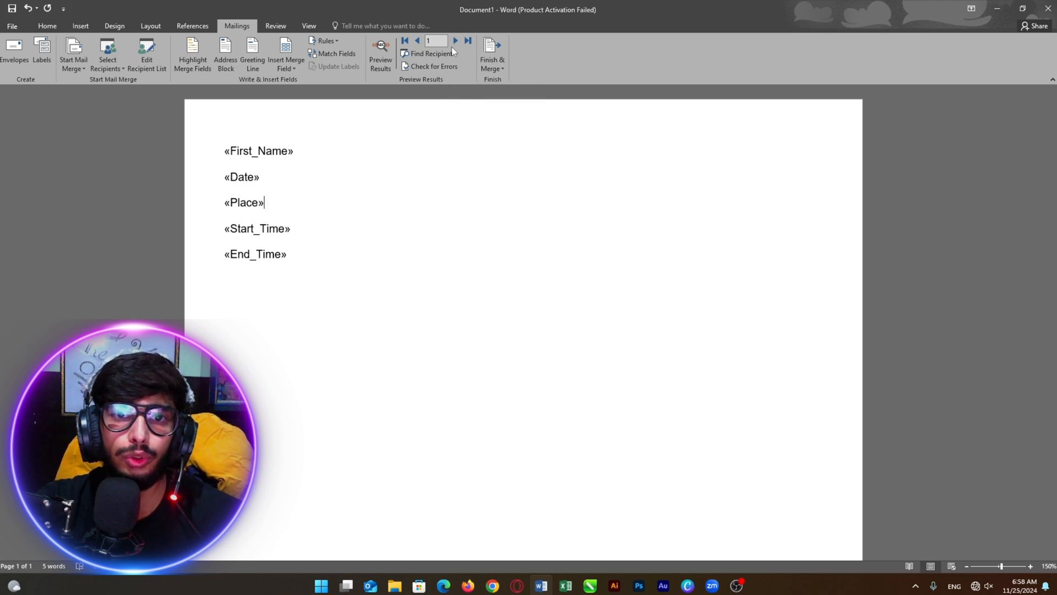
# Turn on Preview Results so the five lines show the first recipient's data
pyautogui.click(388, 61)
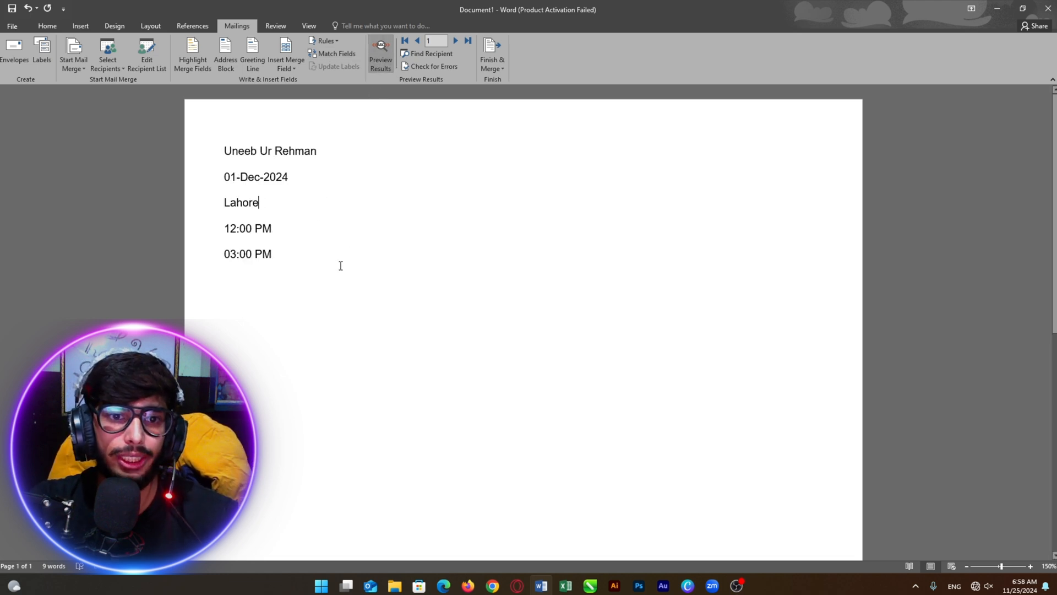
pyautogui.moveTo(324, 259); pyautogui.dragTo(223, 150)
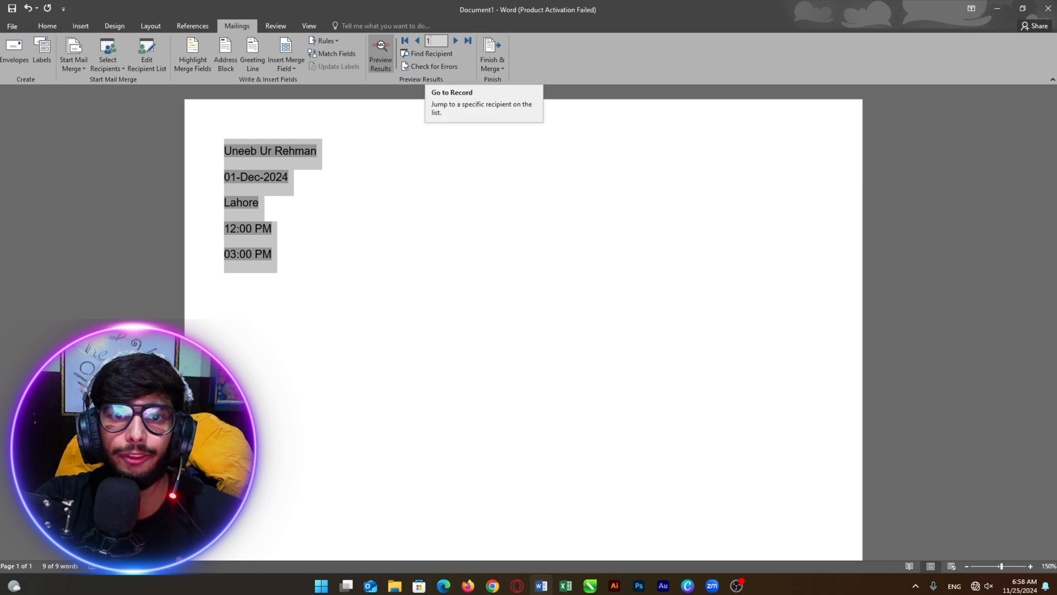
pyautogui.click(338, 276)
pyautogui.moveTo(338, 276); pyautogui.dragTo(212, 160)
pyautogui.click(303, 201)
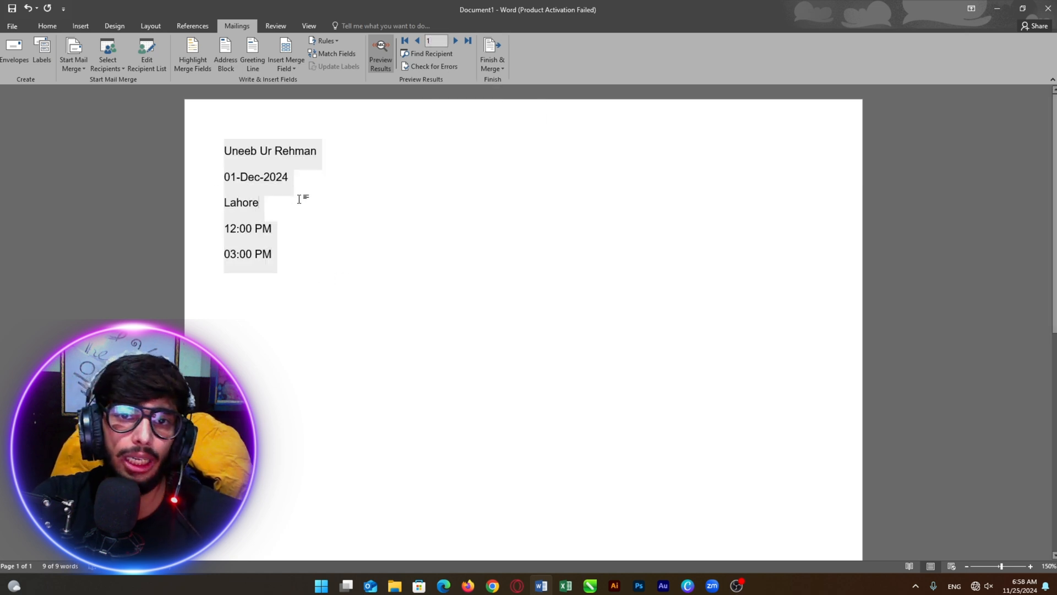
# Step the preview forward to records 2 and 3, checking the filled-in lines
pyautogui.click(457, 41)
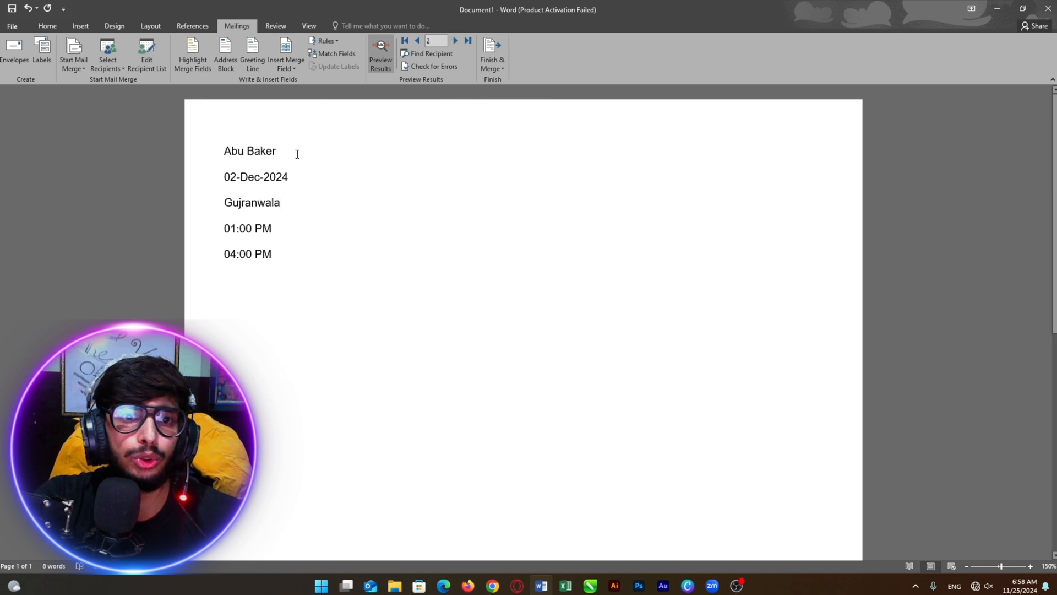
pyautogui.moveTo(336, 266); pyautogui.dragTo(215, 160)
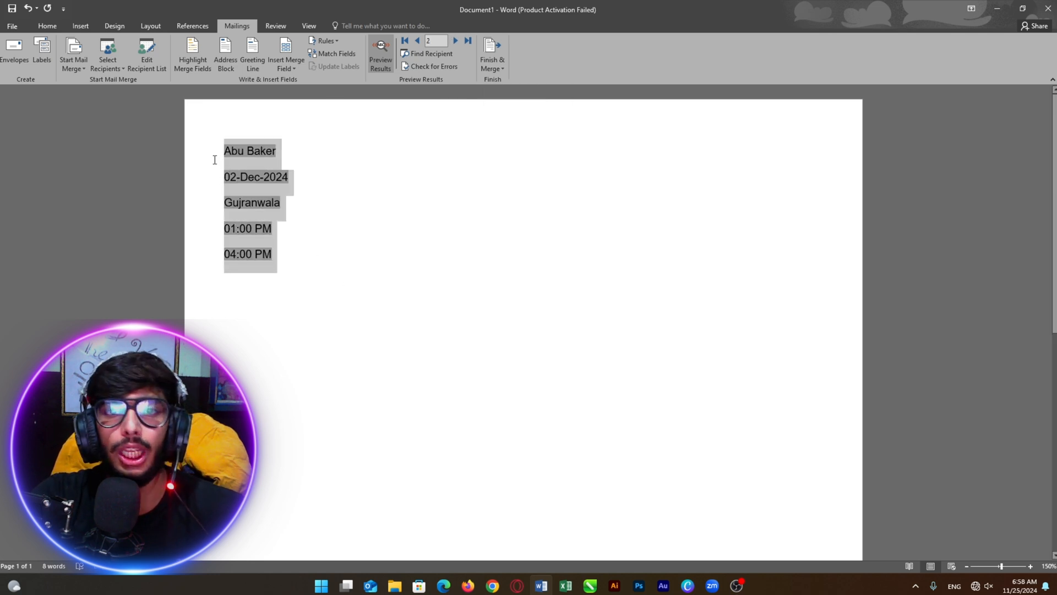
pyautogui.moveTo(292, 243); pyautogui.dragTo(235, 150)
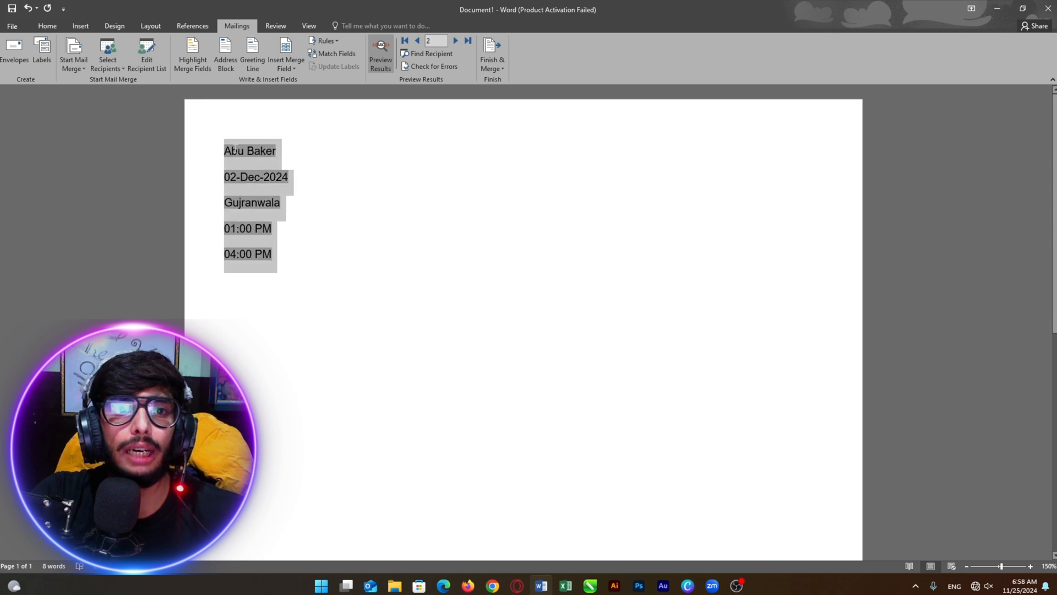
pyautogui.click(337, 175)
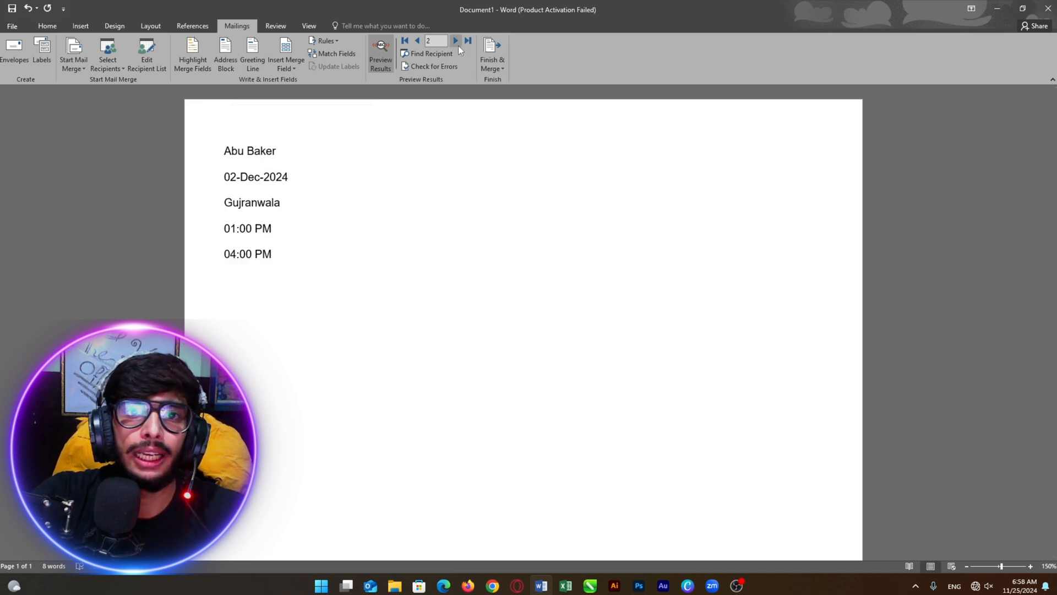
pyautogui.click(456, 41)
pyautogui.moveTo(364, 254); pyautogui.dragTo(248, 139)
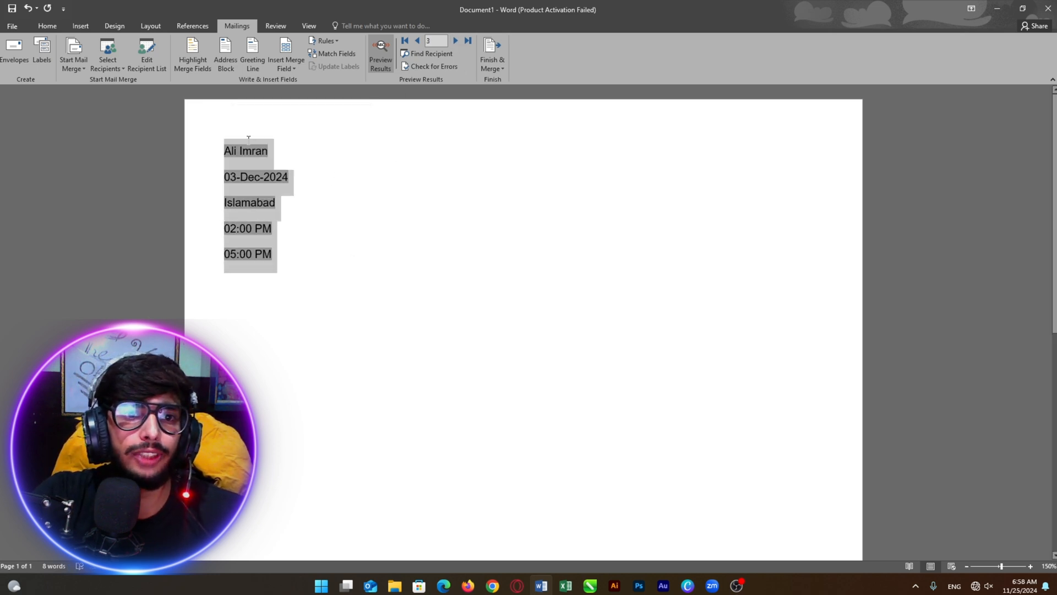
# Return the preview to record 1 and close Finish & Merge without merging
pyautogui.click(416, 41)
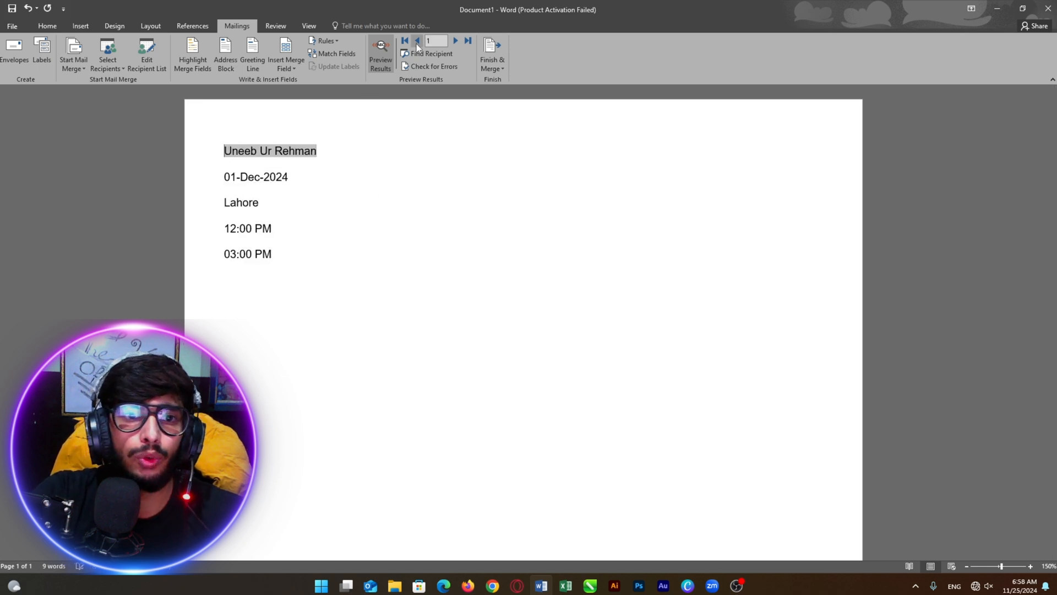
pyautogui.click(418, 155)
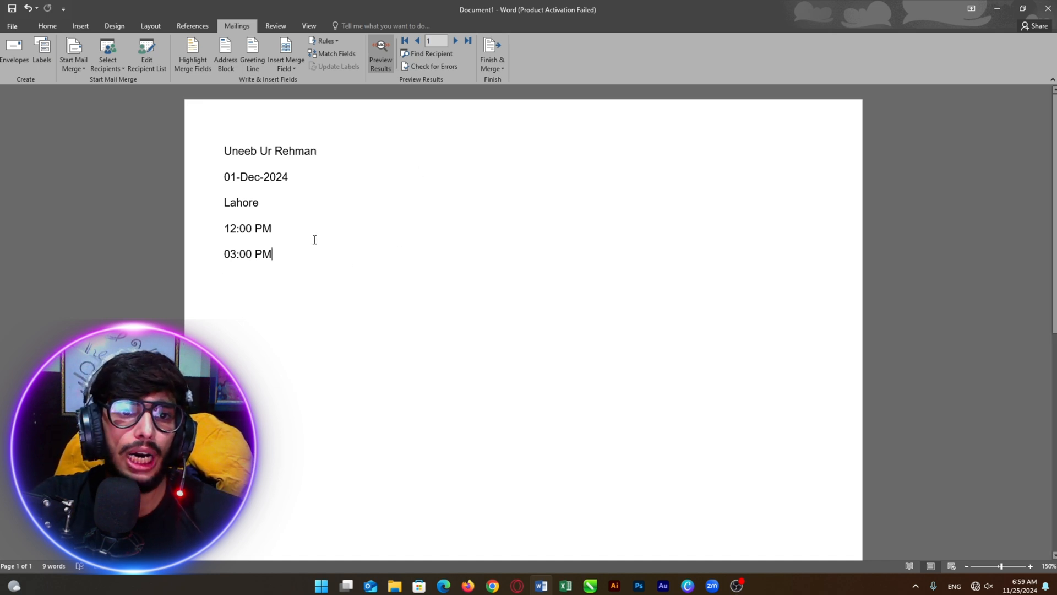
pyautogui.moveTo(314, 242); pyautogui.dragTo(244, 130)
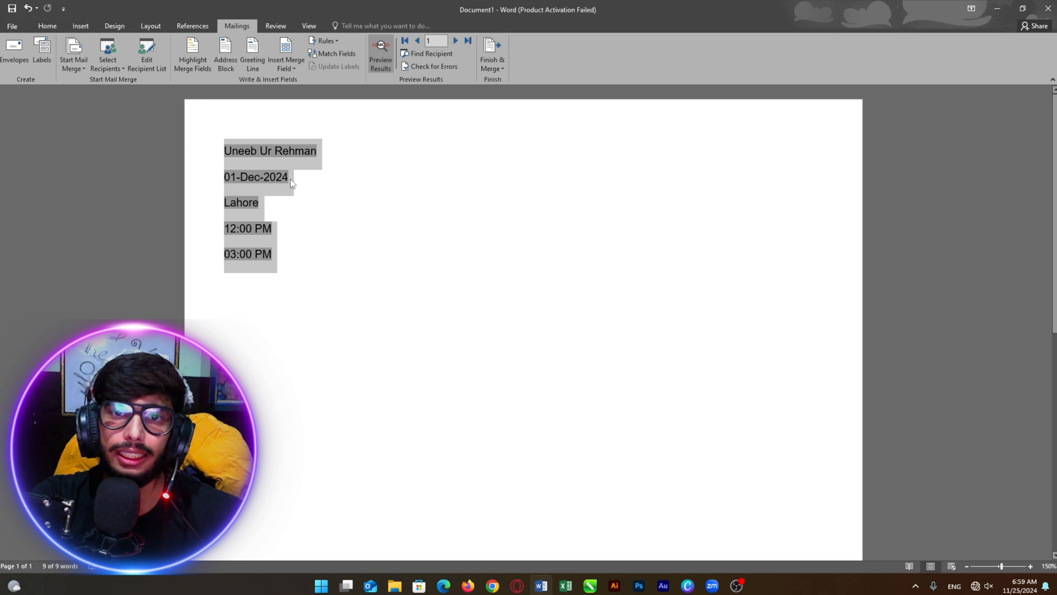
pyautogui.moveTo(329, 269); pyautogui.dragTo(211, 161)
pyautogui.click(418, 215)
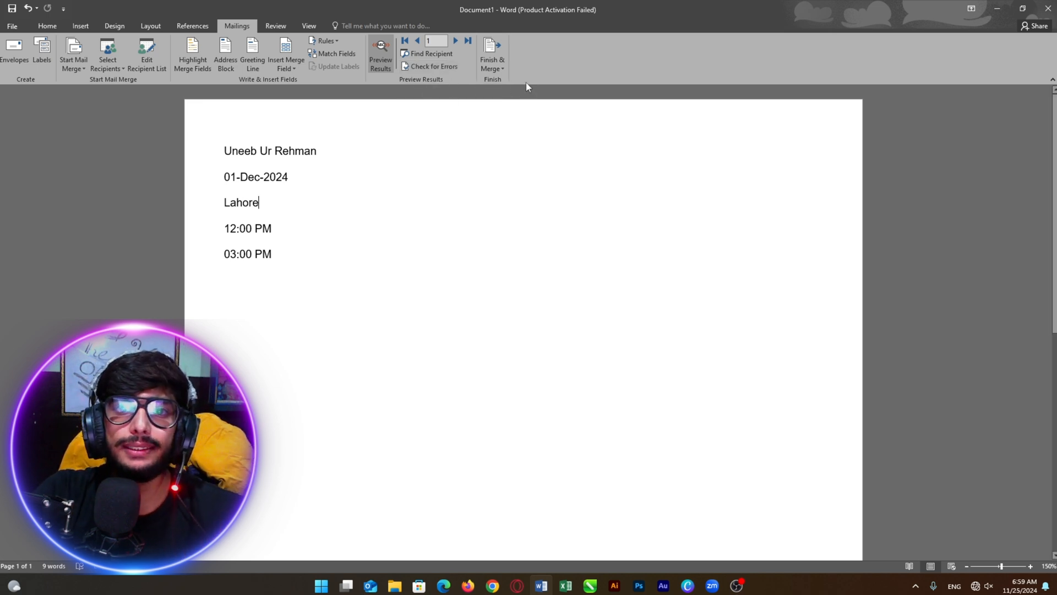
pyautogui.click(494, 69)
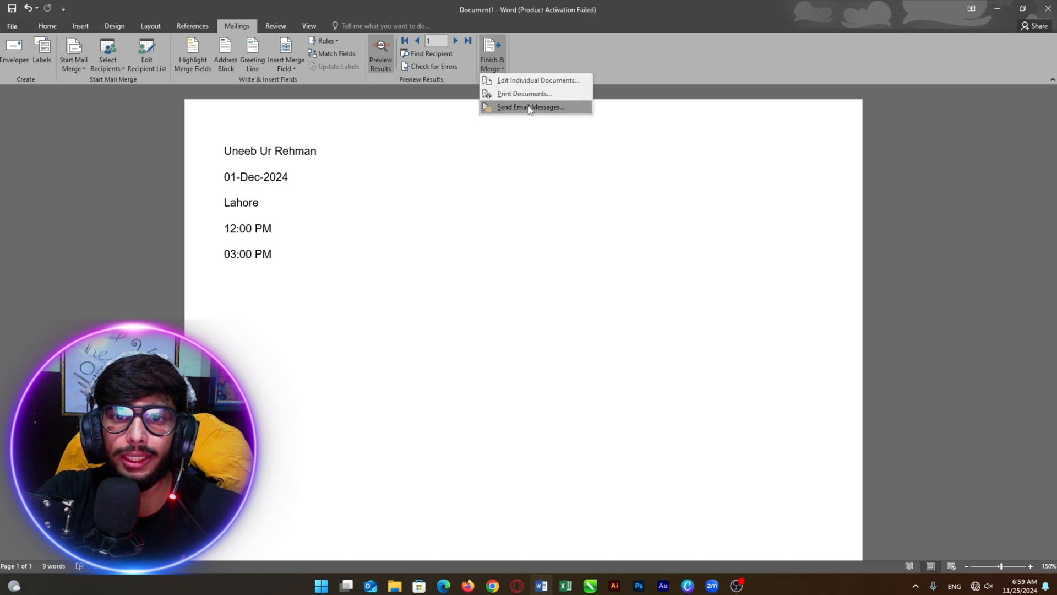
pyautogui.click(534, 133)
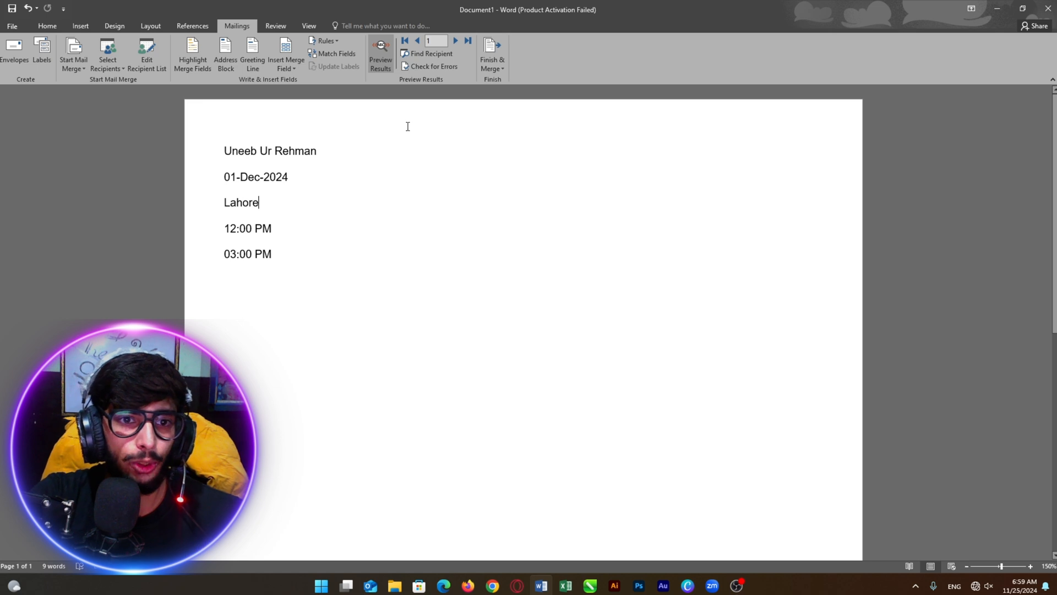
# Delete the five previewed lines to leave an empty page
pyautogui.moveTo(350, 264); pyautogui.dragTo(188, 119)
pyautogui.press('Delete')
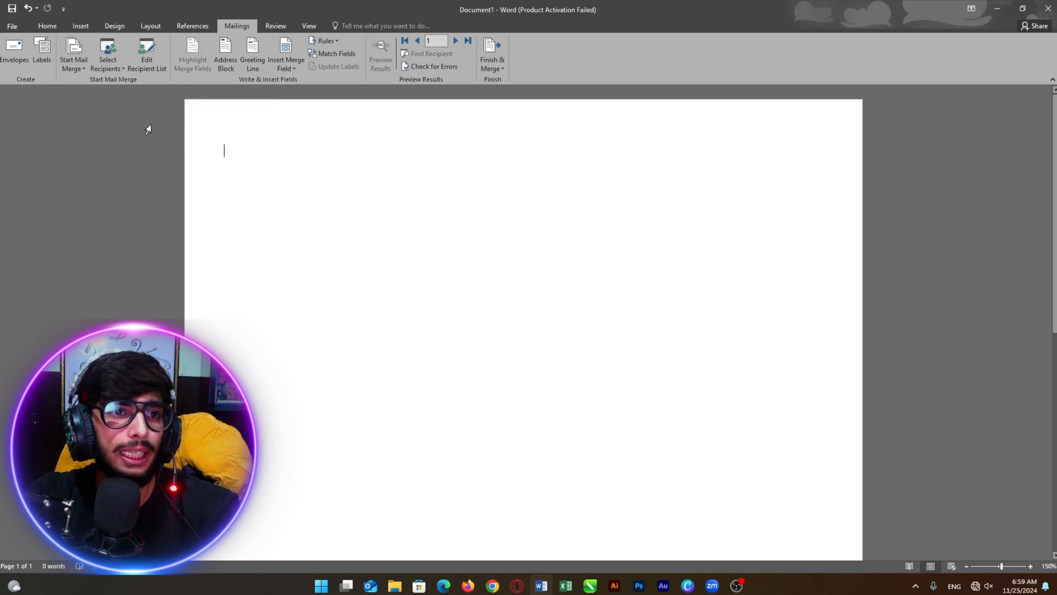
pyautogui.click(163, 157)
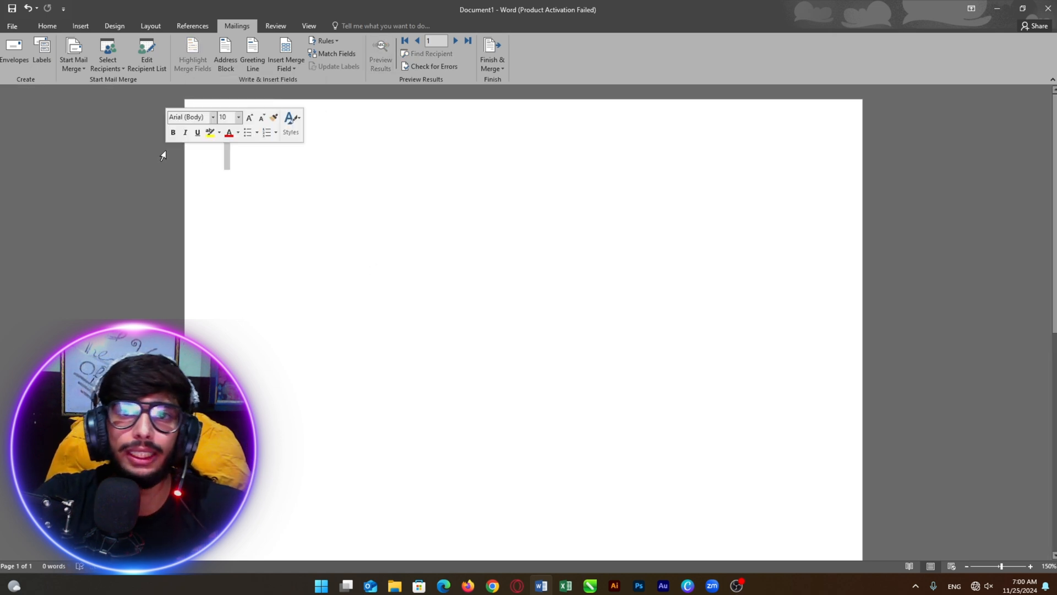
# Start an Envelopes merge with Size 11 and open the delivery address font settings
pyautogui.click(81, 71)
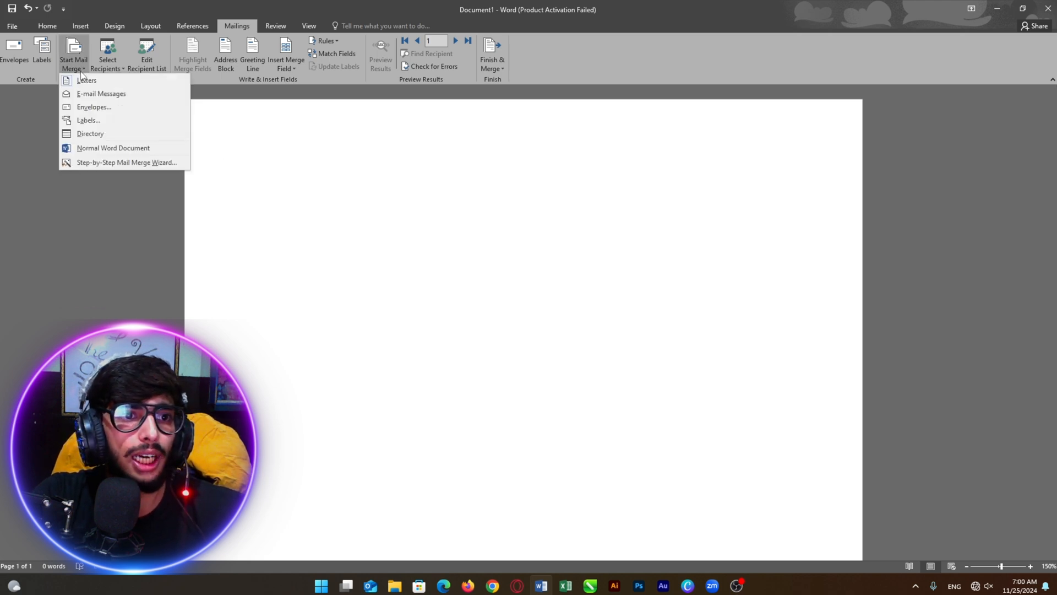
pyautogui.click(83, 108)
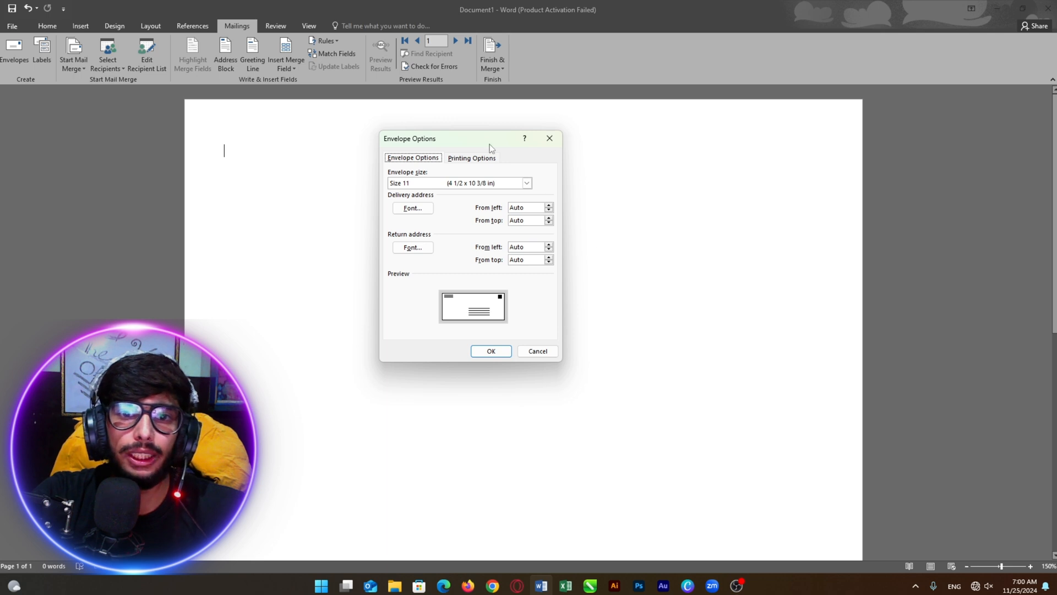
pyautogui.moveTo(491, 146); pyautogui.dragTo(188, 151)
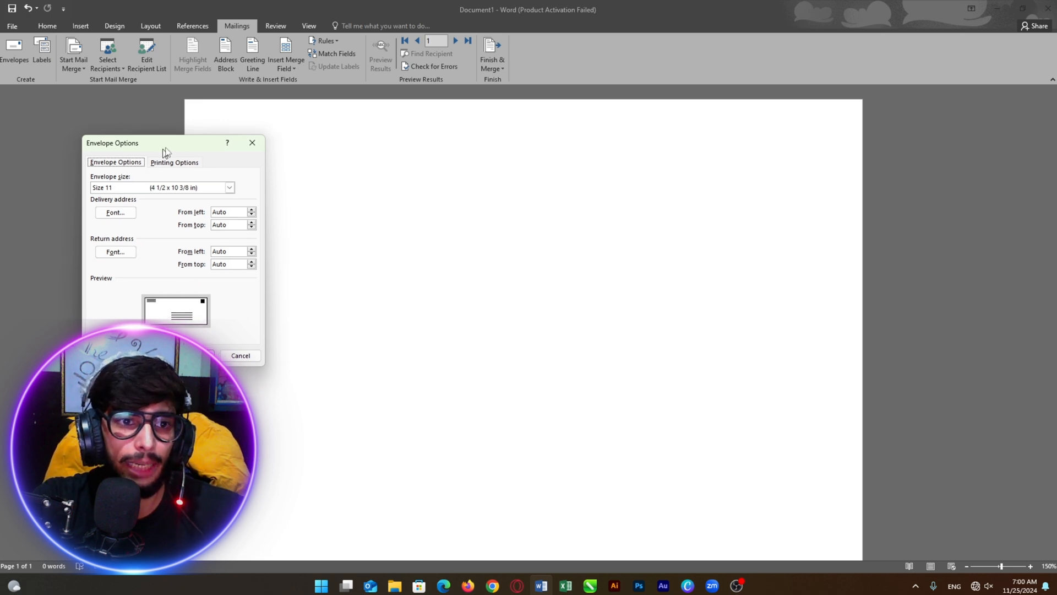
pyautogui.moveTo(160, 151); pyautogui.dragTo(169, 116)
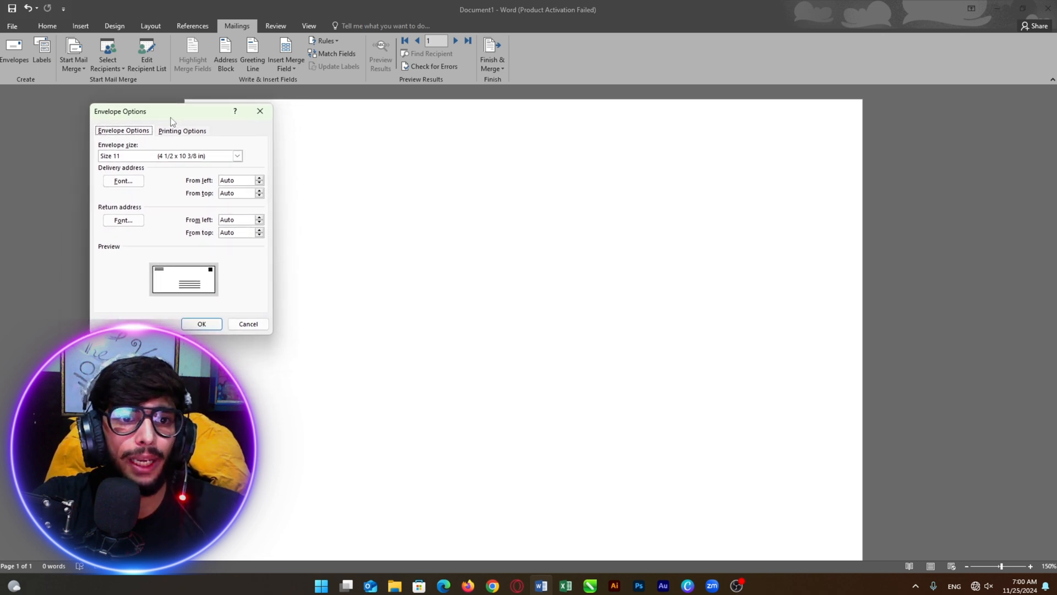
pyautogui.click(237, 157)
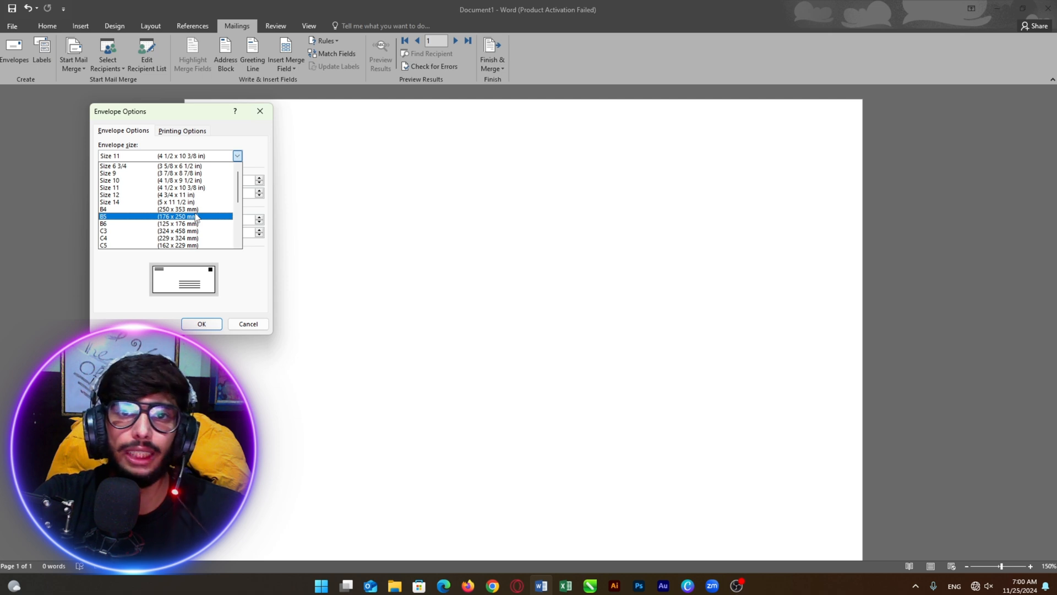
pyautogui.click(238, 156)
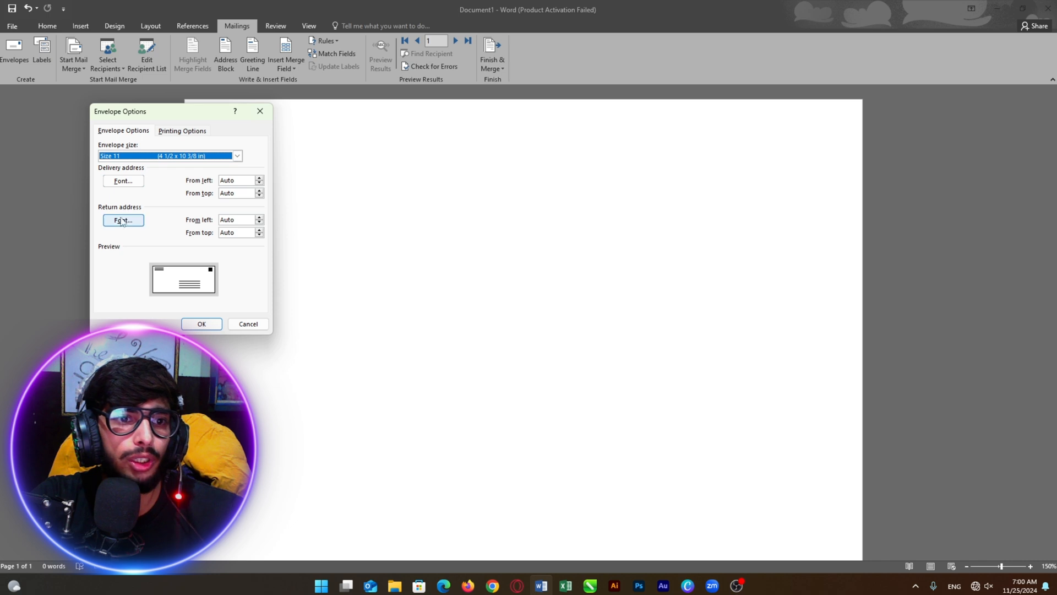
pyautogui.click(120, 186)
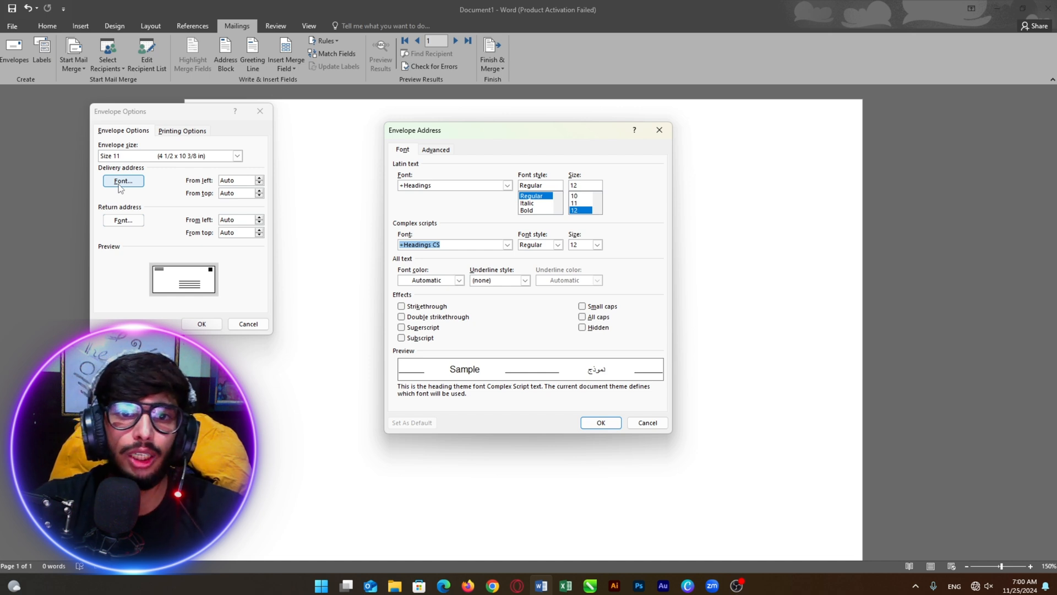
# Close the Envelope Address font settings and accept the Size 11 envelope options
pyautogui.click(636, 426)
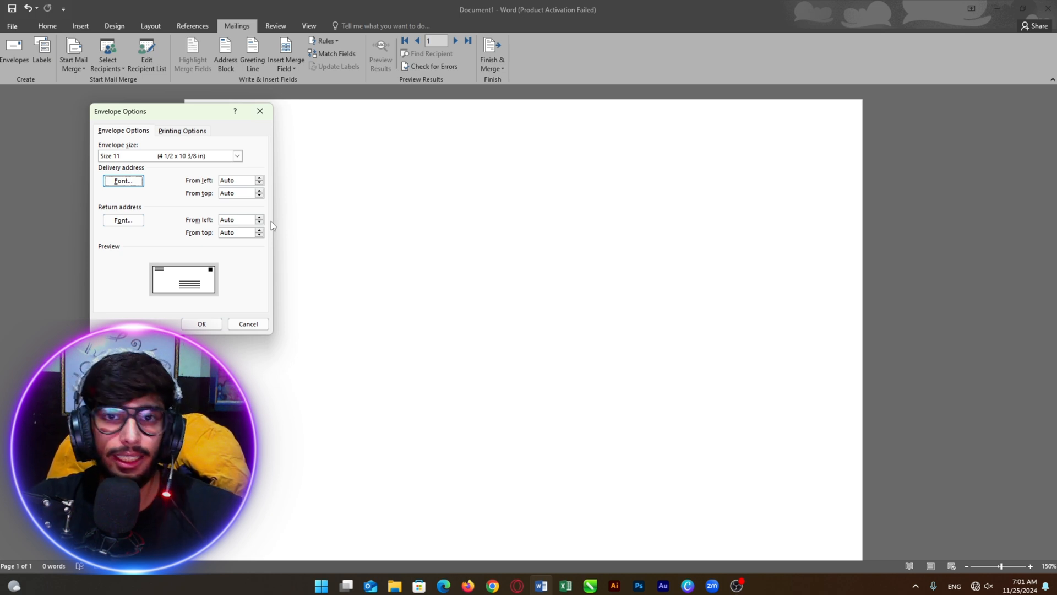
pyautogui.click(205, 324)
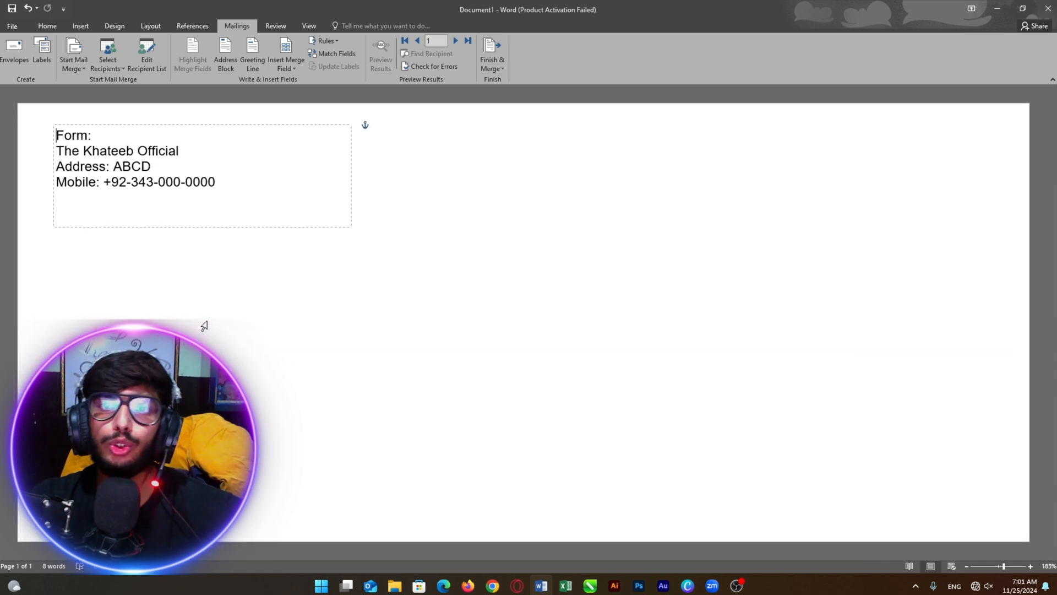